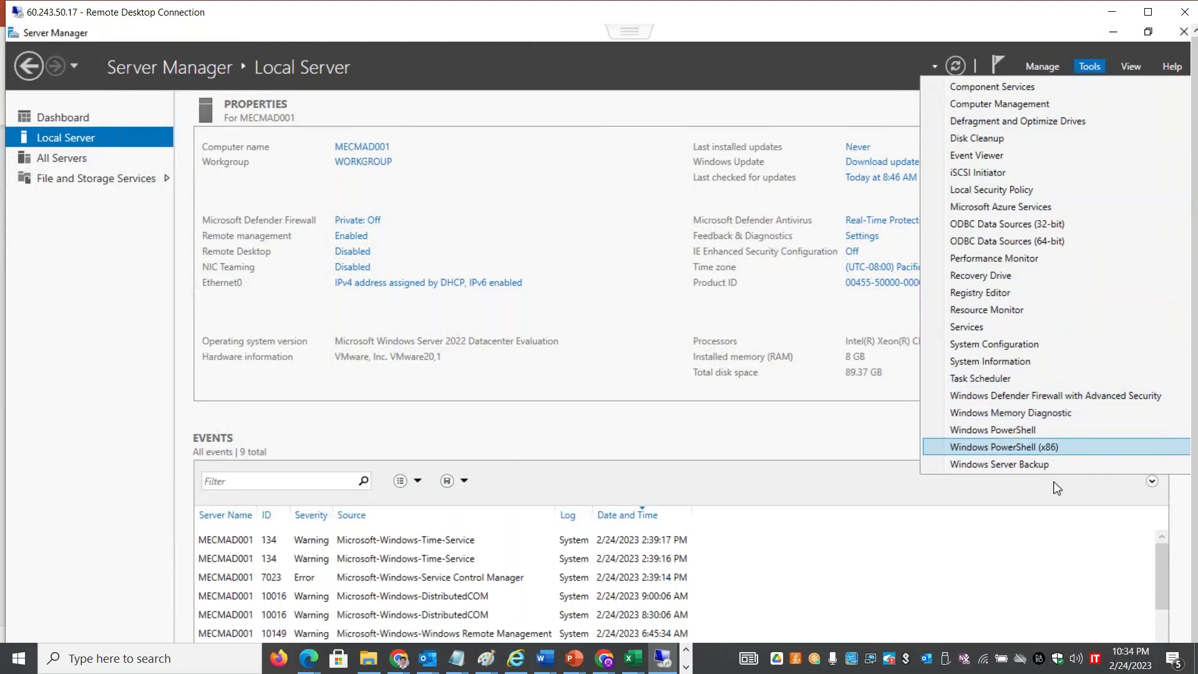
# Dismiss the Tools menu and open the Manage menu
pyautogui.click(1057, 548)
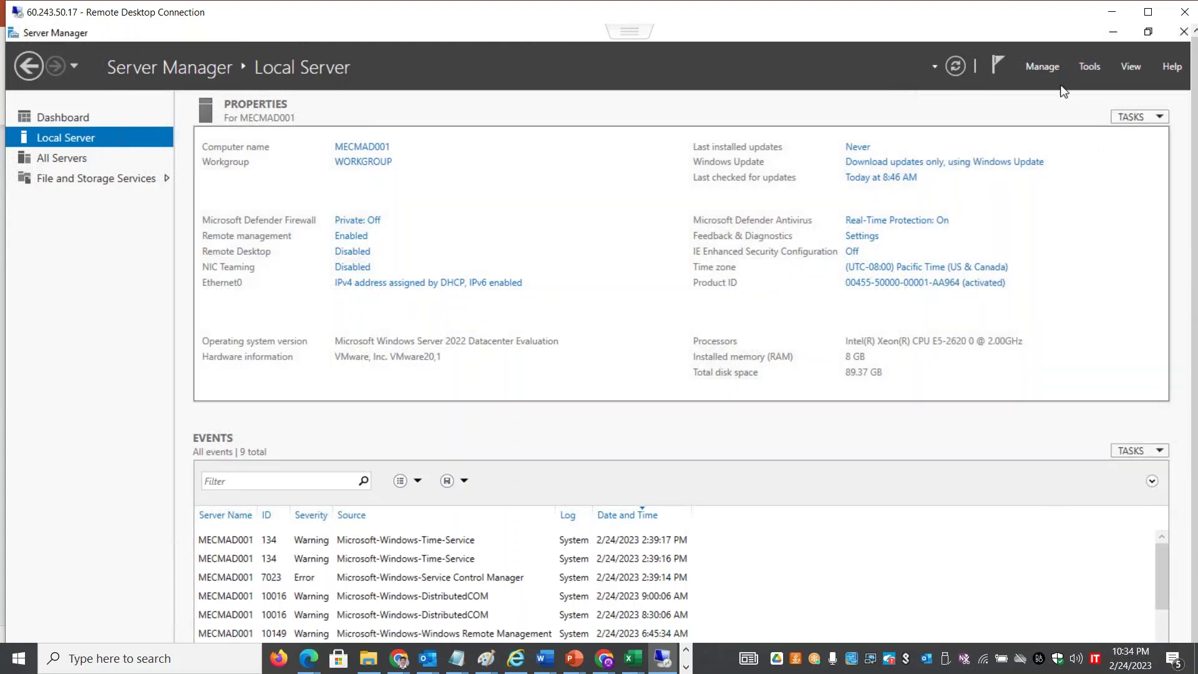
pyautogui.click(1051, 66)
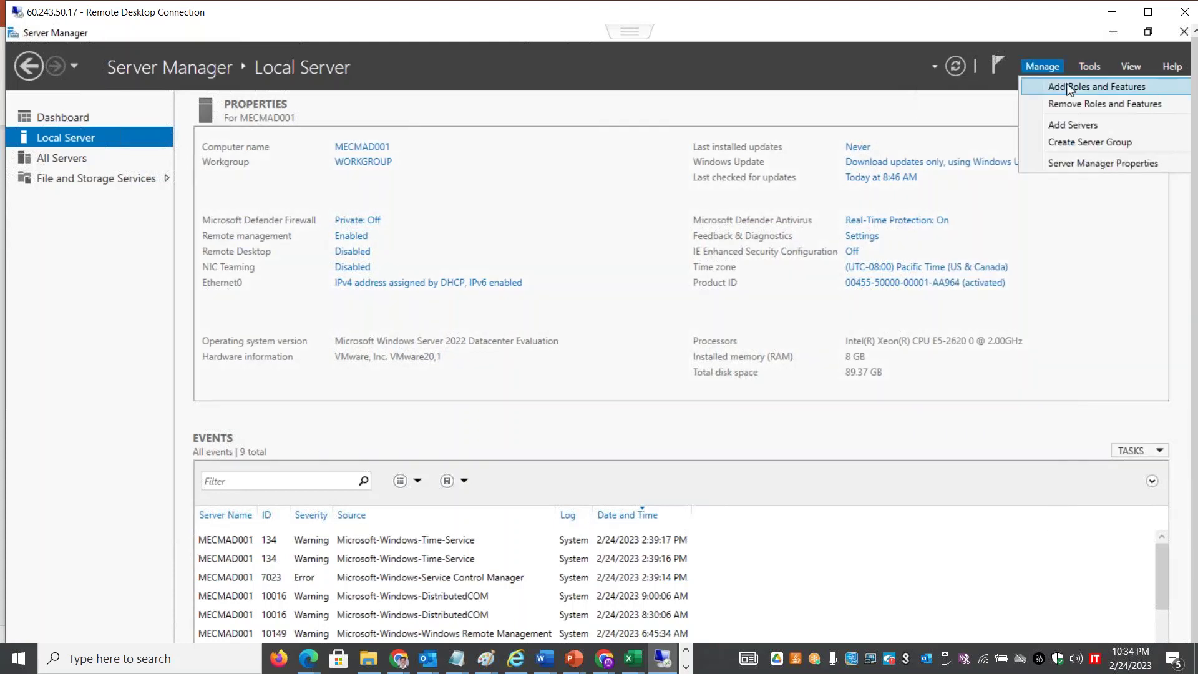
# Launch Add Roles and Features, advance to Server Roles, and tick Active Directory Domain Services
pyautogui.click(1069, 89)
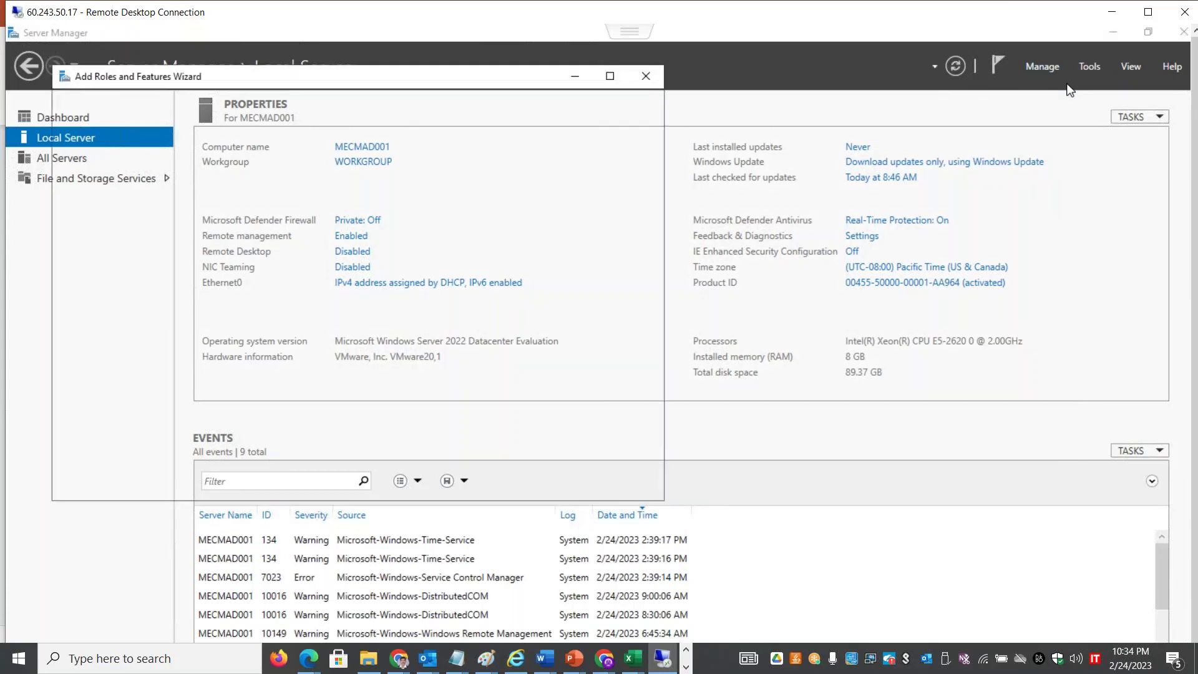
pyautogui.click(469, 484)
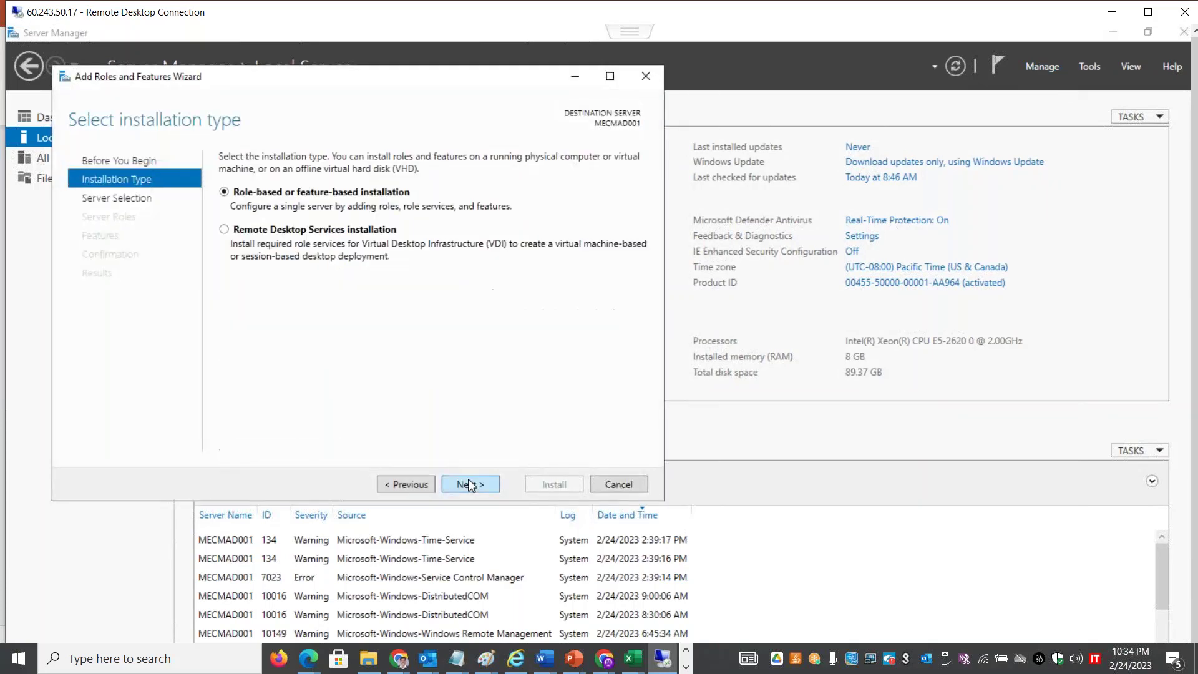
pyautogui.click(419, 485)
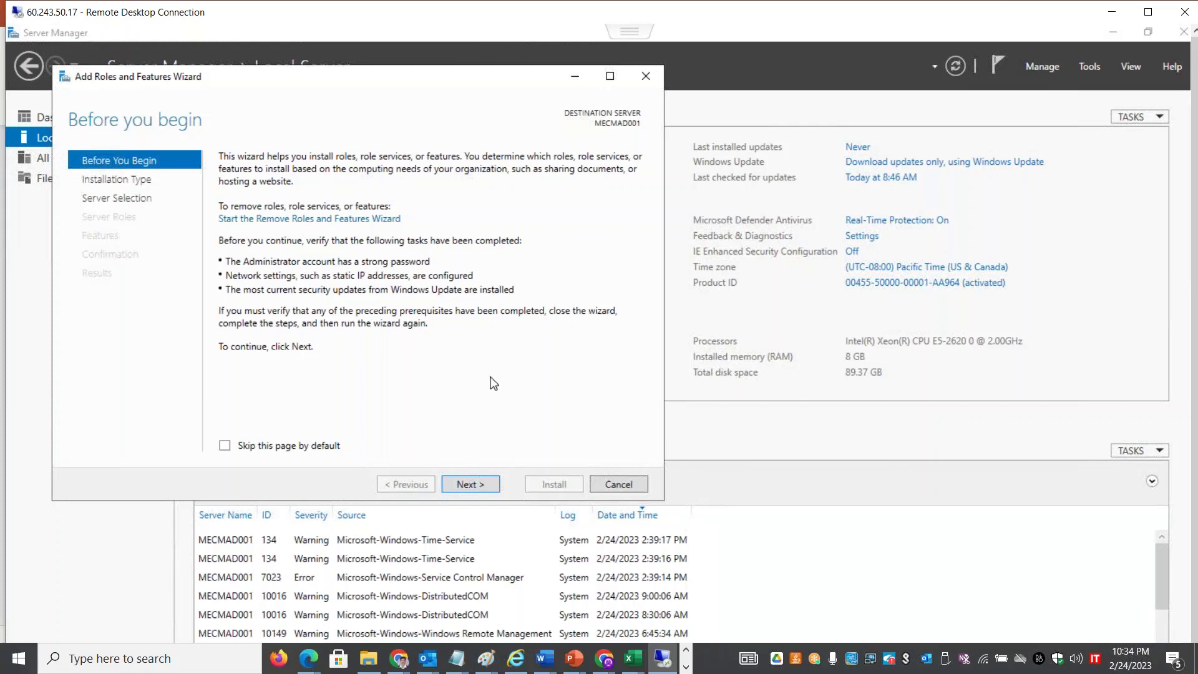
pyautogui.click(477, 485)
pyautogui.click(477, 485)
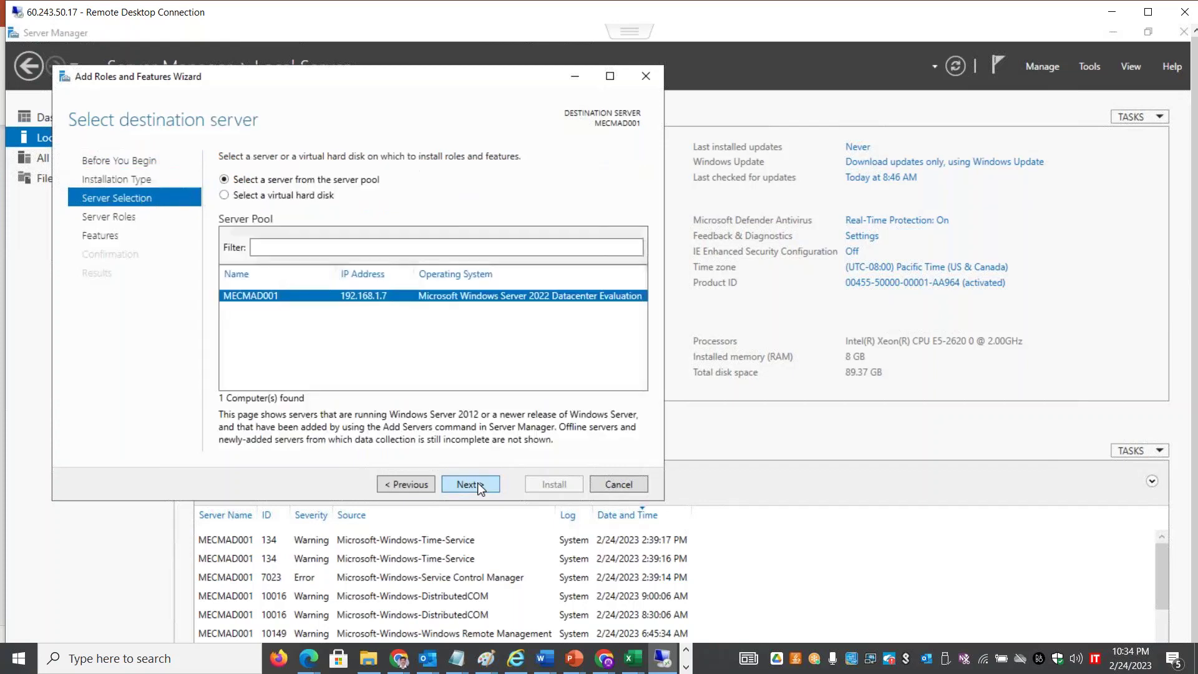
pyautogui.click(477, 486)
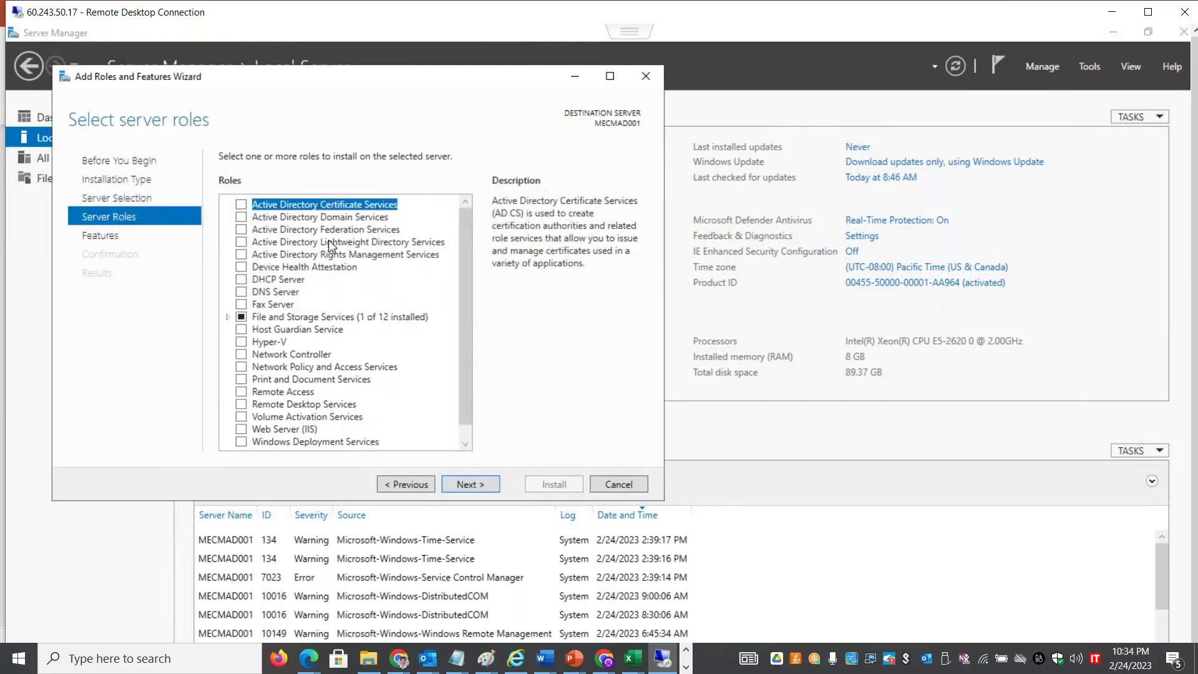
pyautogui.click(243, 218)
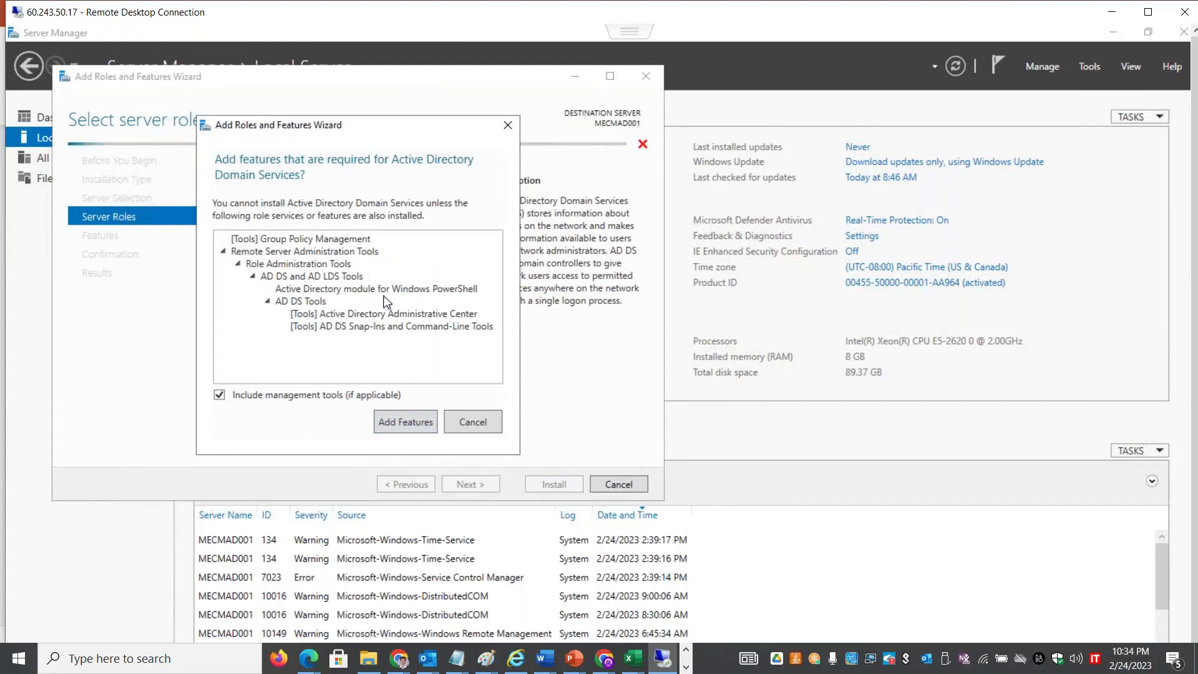
# Add the required AD DS features, advance past Features to the AD DS page, and maximize the session
pyautogui.click(411, 419)
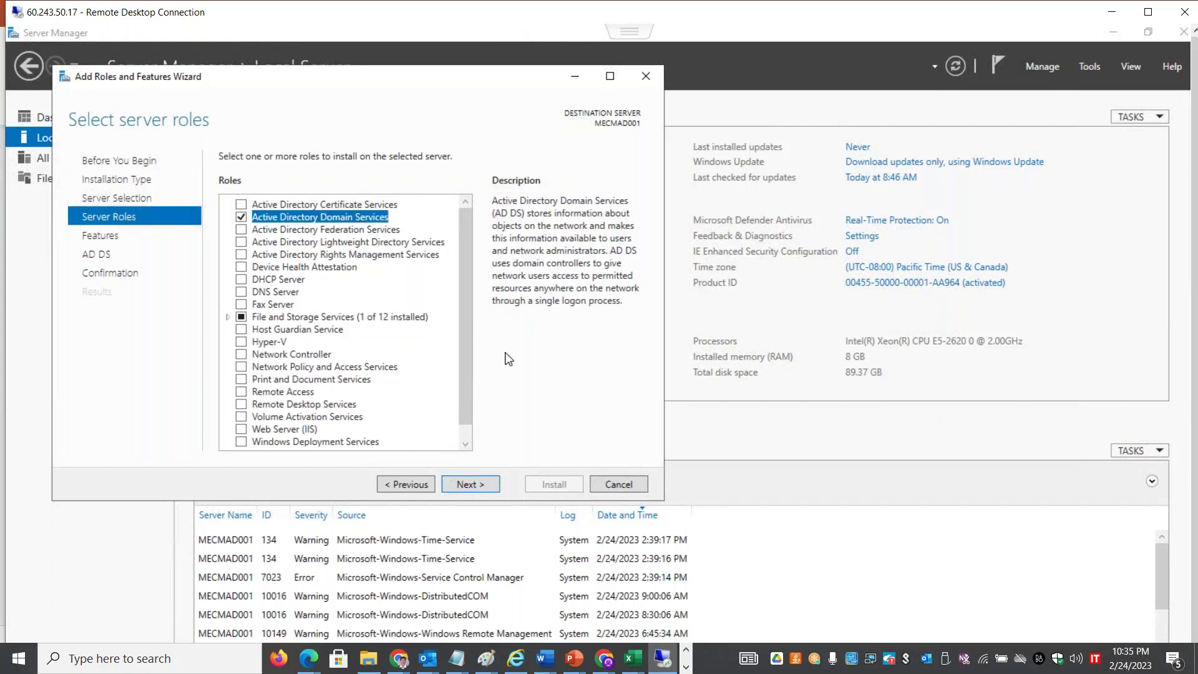
pyautogui.click(469, 481)
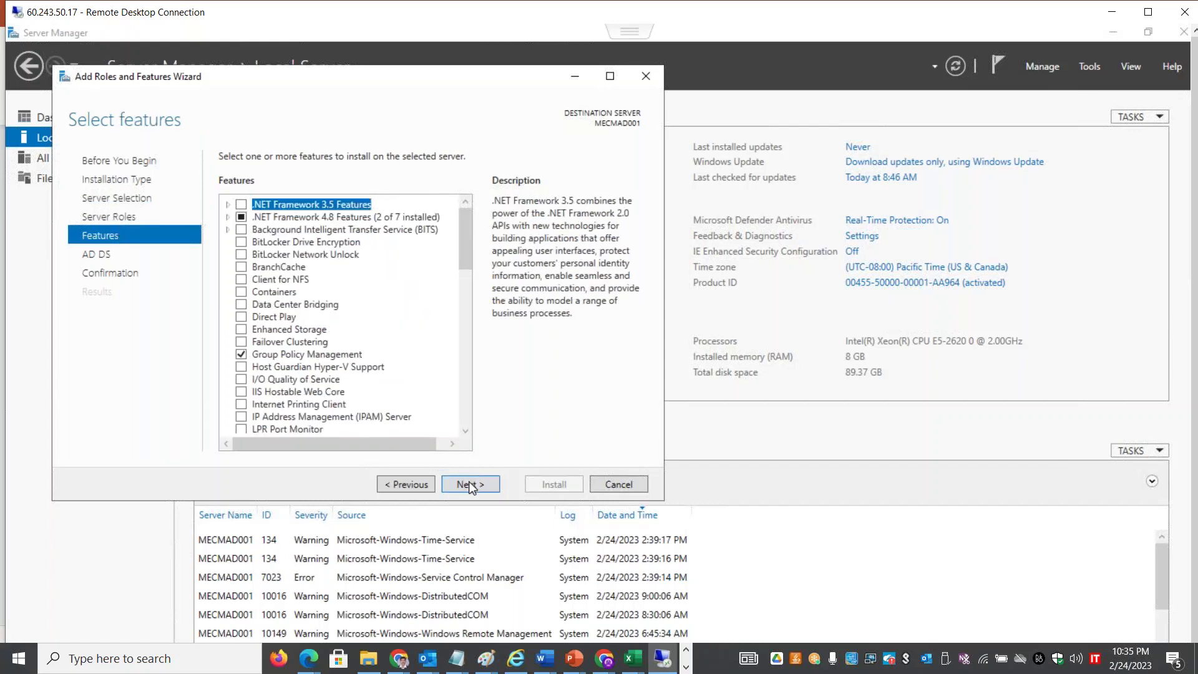
pyautogui.click(470, 486)
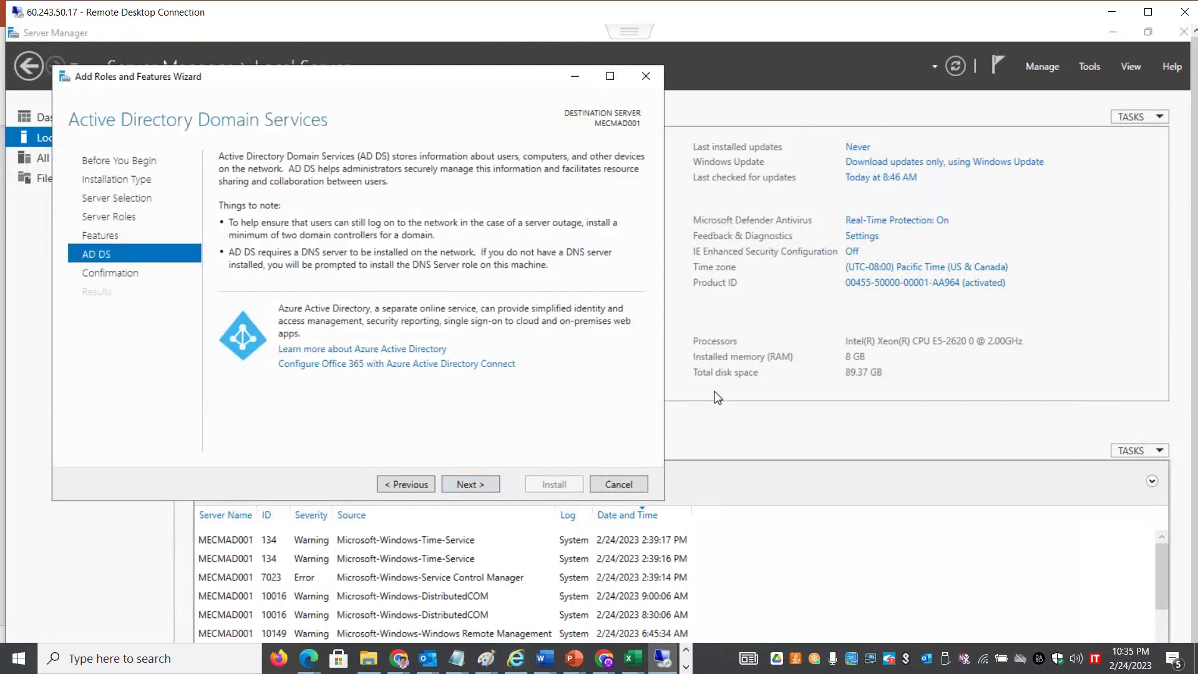
pyautogui.doubleClick(285, 14)
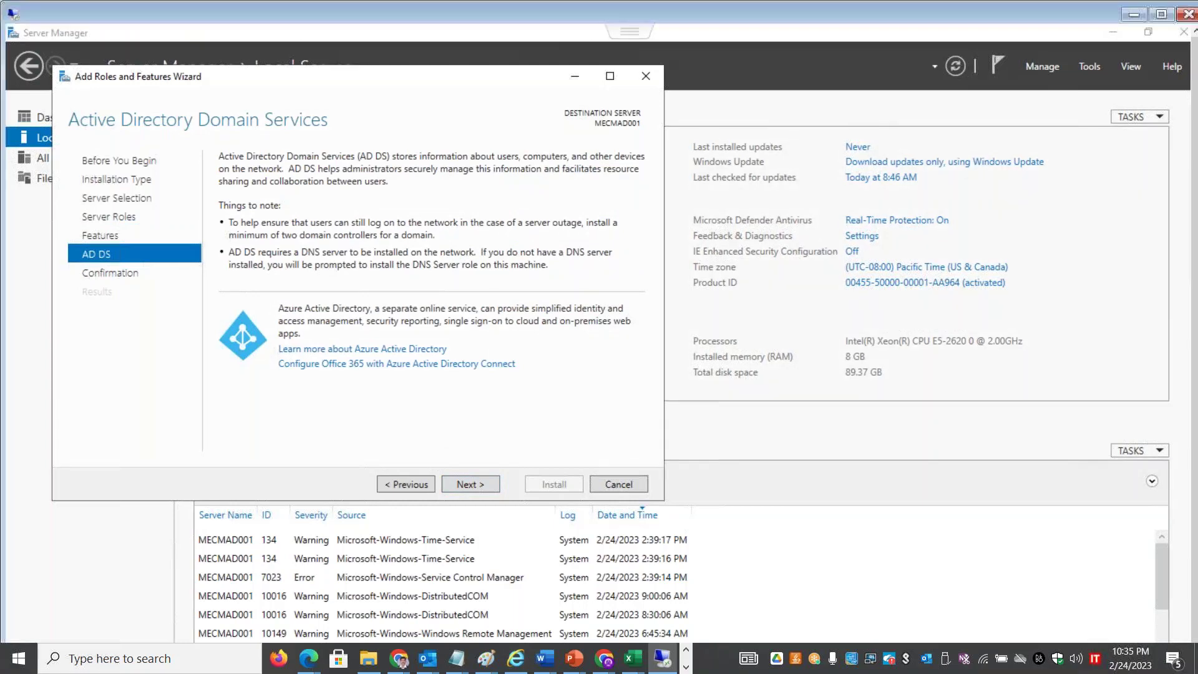
# Open Network Connections by running ncpa.cpl from the Run dialog
pyautogui.rightClick(18, 658)
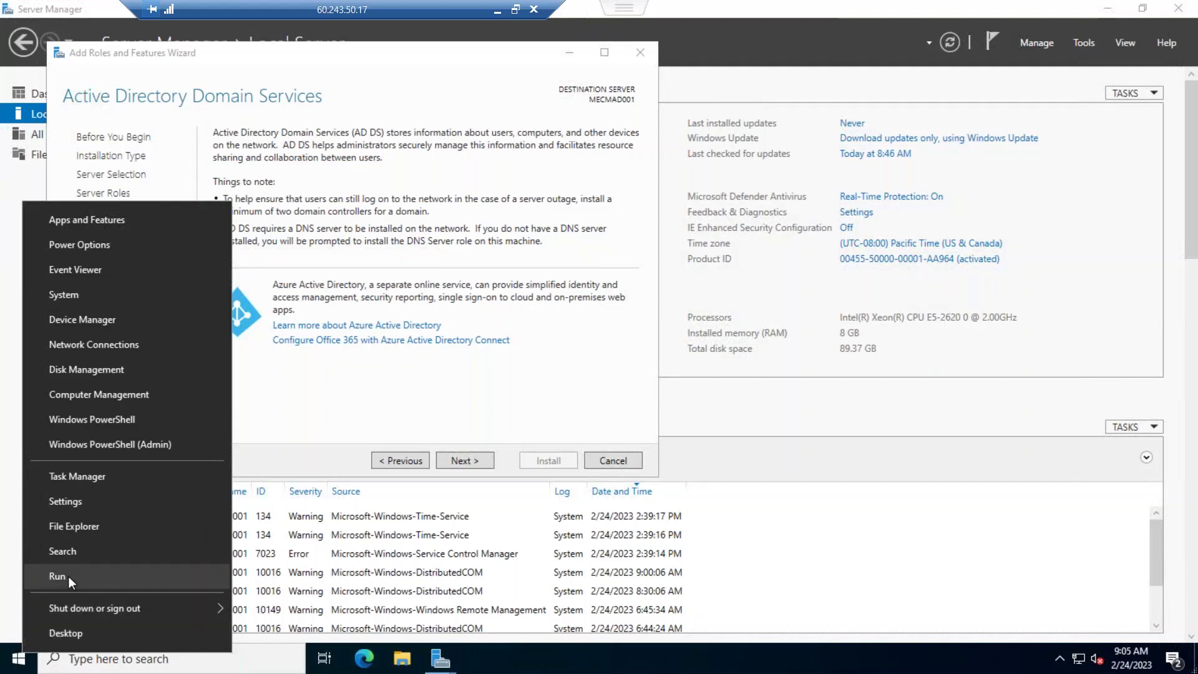
pyautogui.click(68, 575)
pyautogui.write('ncpa.cpl')
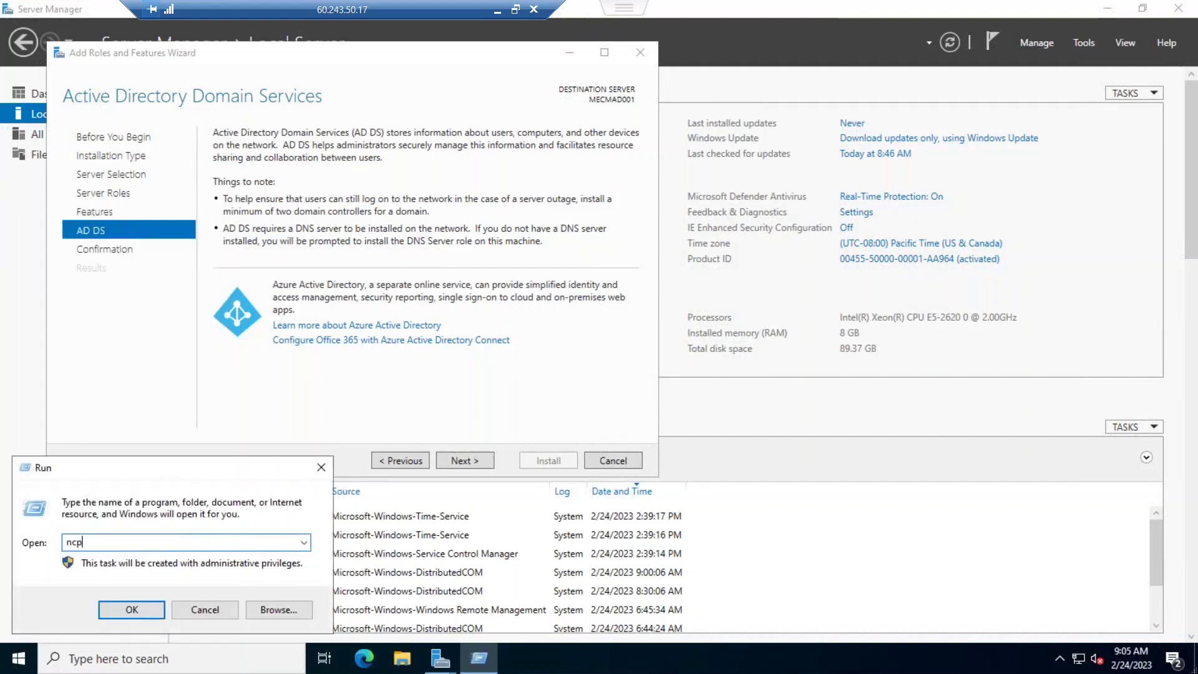
pyautogui.press('Return')
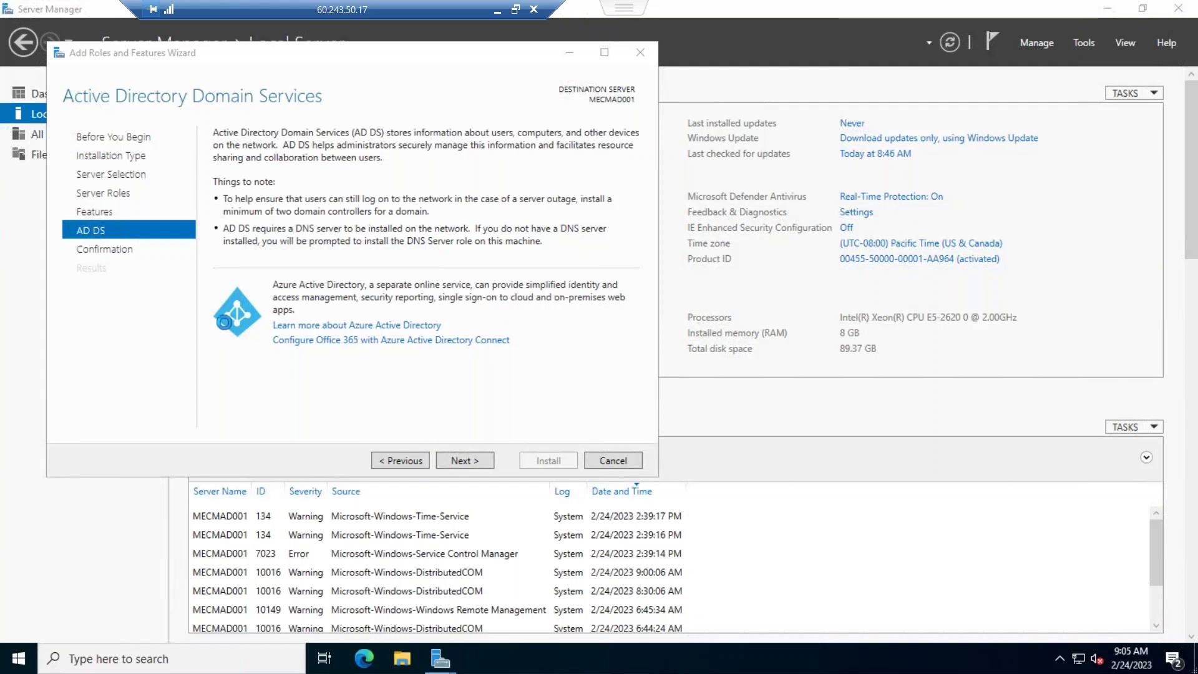
# Open the Internet Protocol Version 4 (TCP/IPv4) properties of the Ethernet0 adapter
pyautogui.rightClick(256, 200)
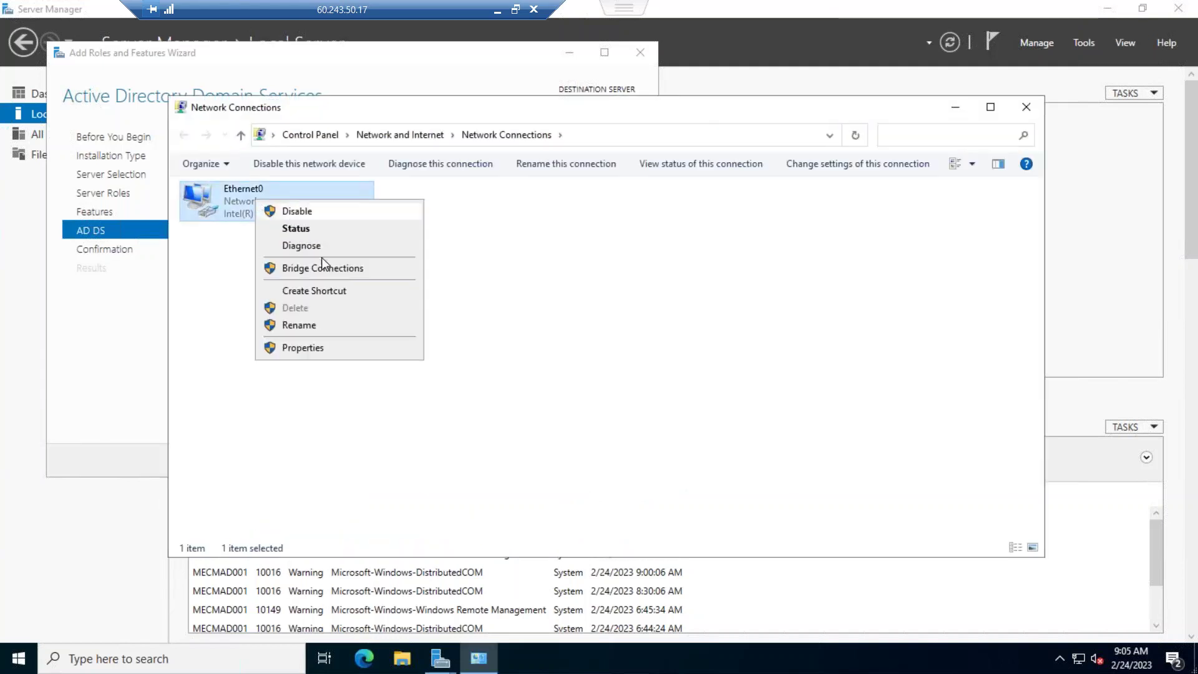
pyautogui.click(319, 348)
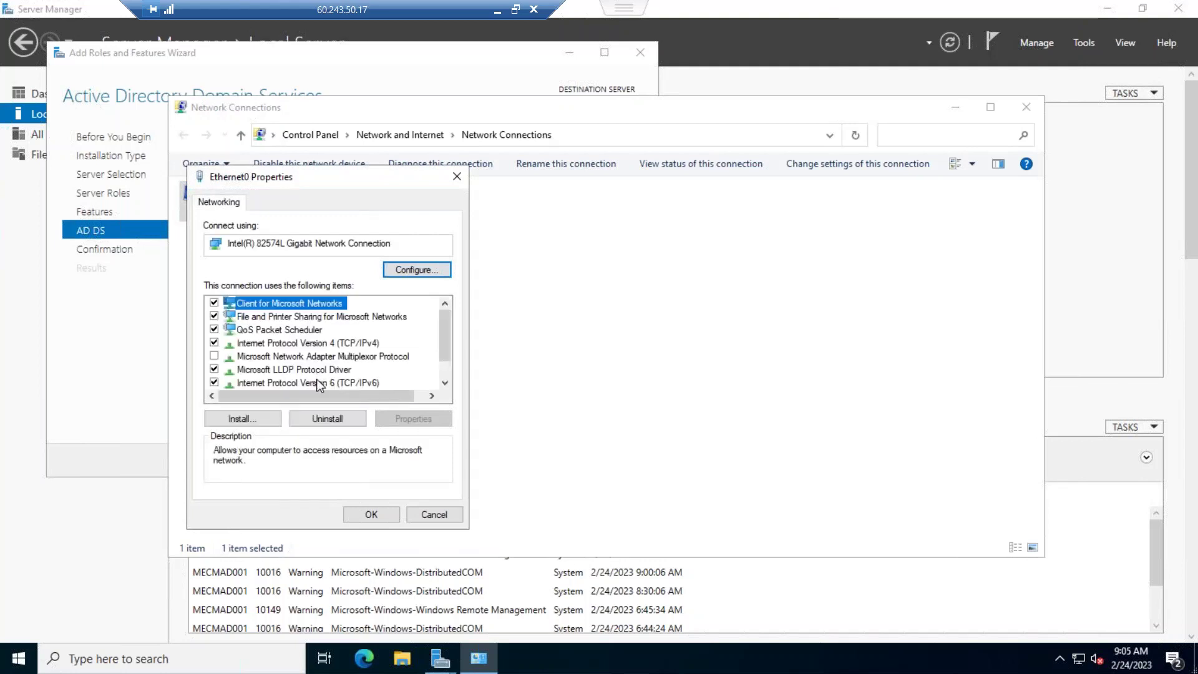
pyautogui.click(318, 343)
pyautogui.click(407, 418)
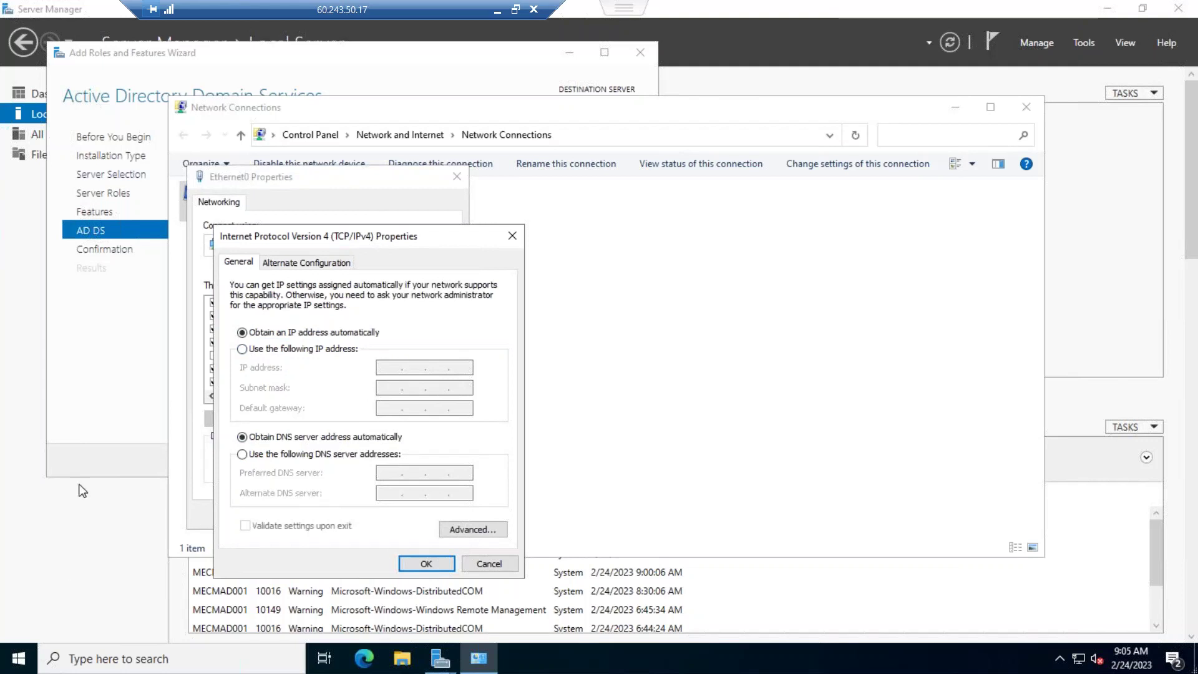
pyautogui.rightClick(24, 653)
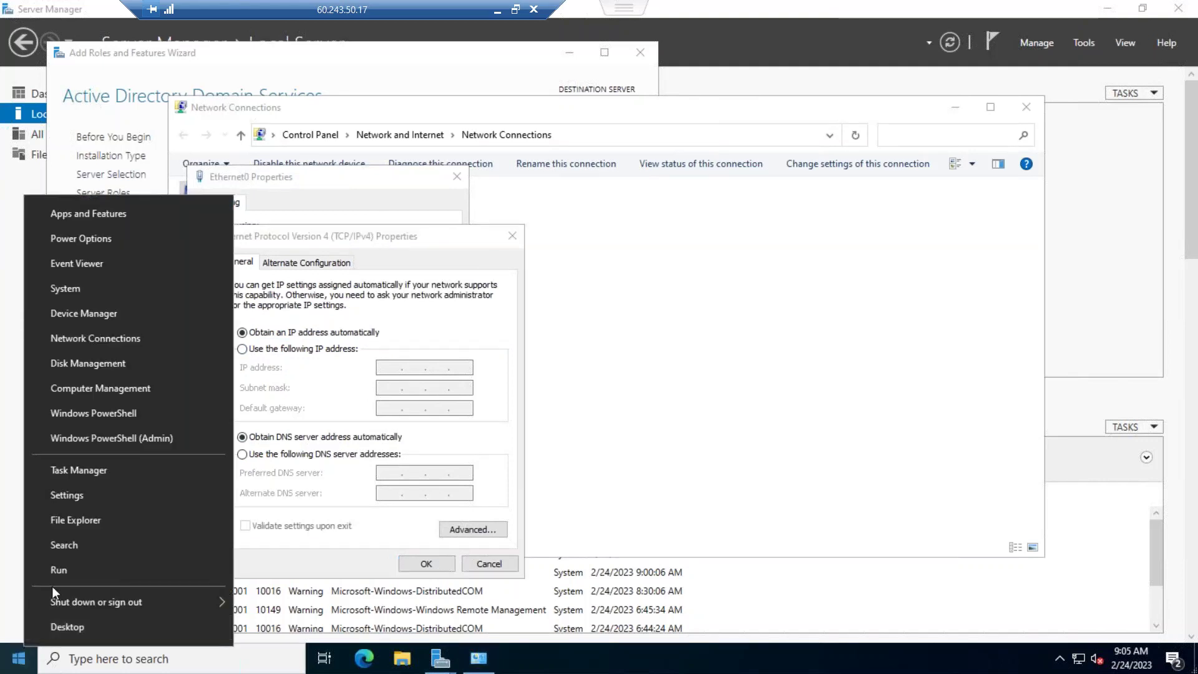
# Run ipconfig in Command Prompt, showing 192.168.1.7, mask 255.255.255.0, gateway 192.168.1.1
pyautogui.click(55, 569)
pyautogui.press('Return')
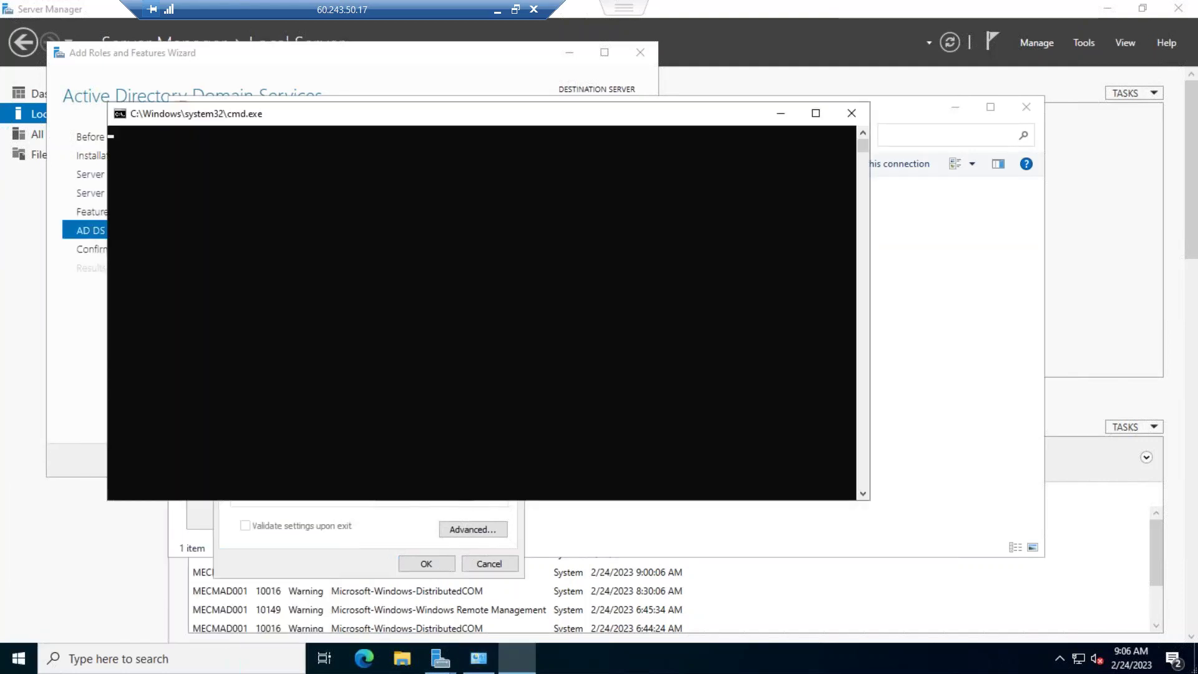
pyautogui.write('ipconfig')
pyautogui.press('Return')
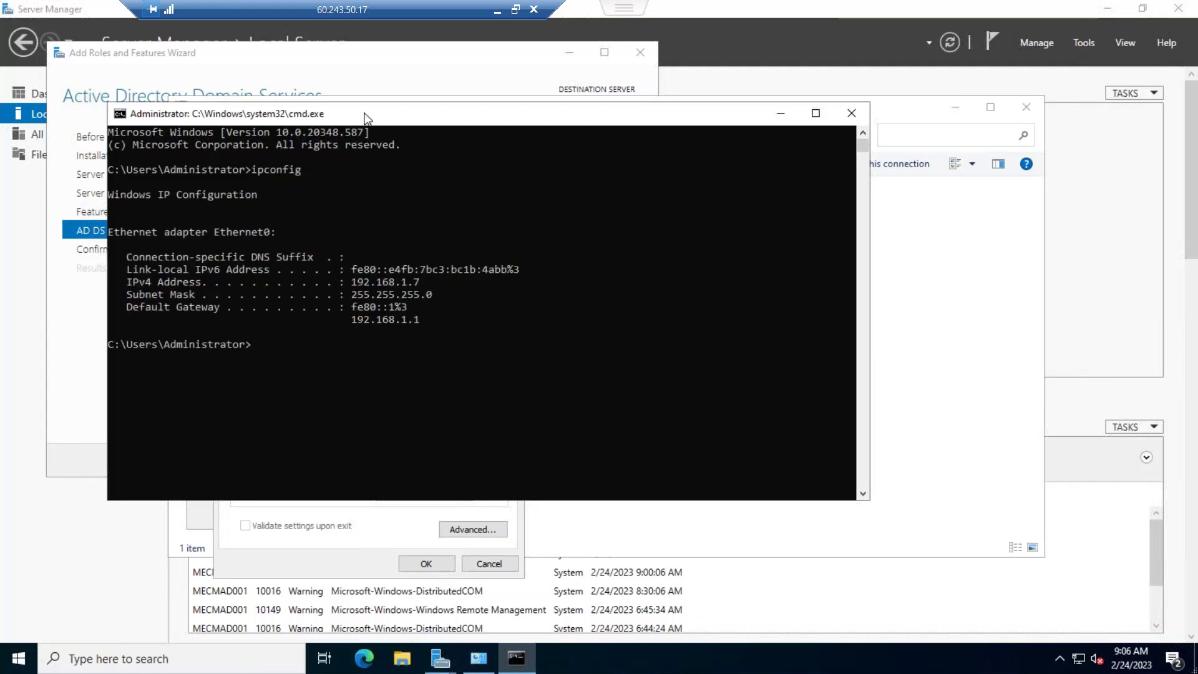
pyautogui.moveTo(365, 114); pyautogui.dragTo(838, 130)
# Switch Ethernet0 to static IP 192.168.1.7, mask 255.255.255.0, gateway 192.168.1.1
pyautogui.click(350, 349)
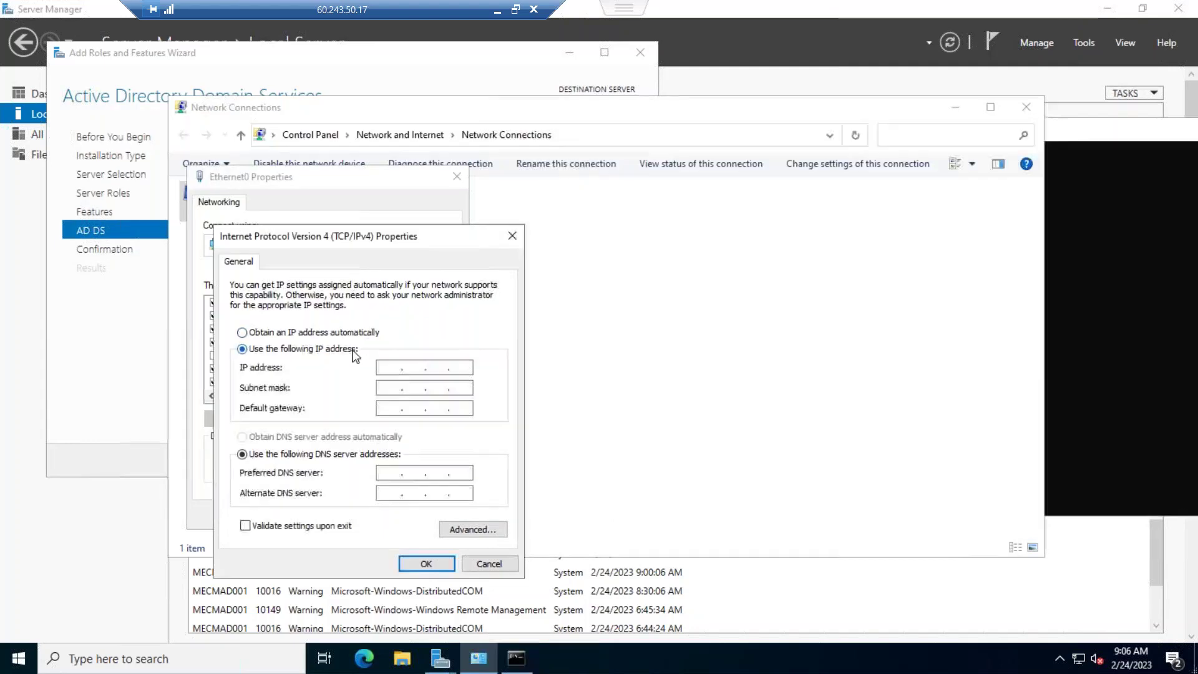
pyautogui.click(394, 372)
pyautogui.write('192 . 168 . 1 . 7')
pyautogui.press('Tab')
pyautogui.press('Tab')
pyautogui.write('192 . 168 . 11')
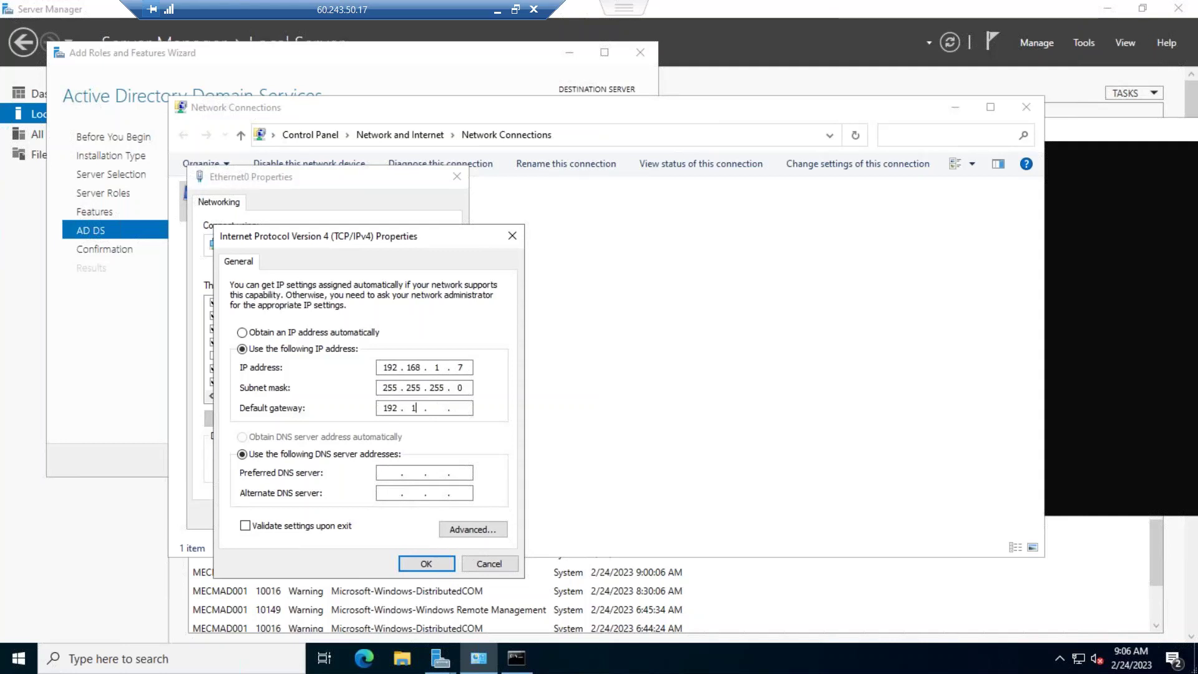
pyautogui.press('BackSpace')
pyautogui.write('.168.1.1')
pyautogui.press('Tab')
pyautogui.press('Tab')
# Set DNS servers 192.168.1.7 and 8.8.8.8 and save the adapter settings
pyautogui.write('192.168.1.1')
pyautogui.press('BackSpace')
pyautogui.write('7')
pyautogui.click(396, 494)
pyautogui.write('8.8.8.8')
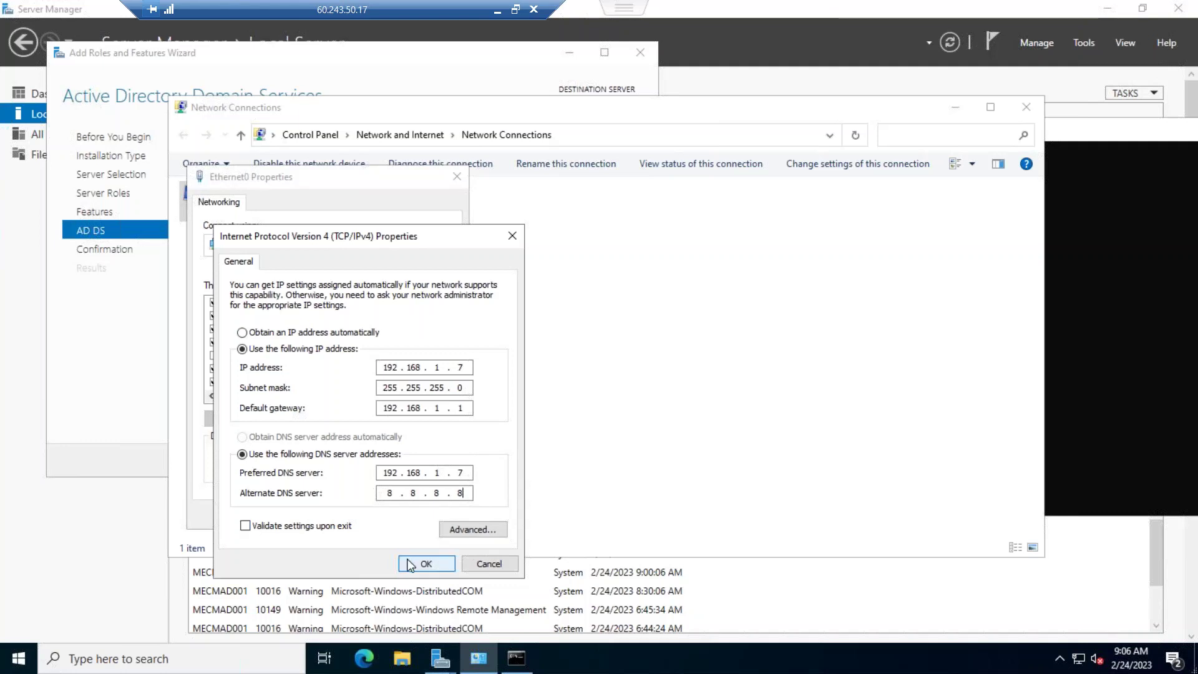
pyautogui.click(426, 563)
pyautogui.click(371, 514)
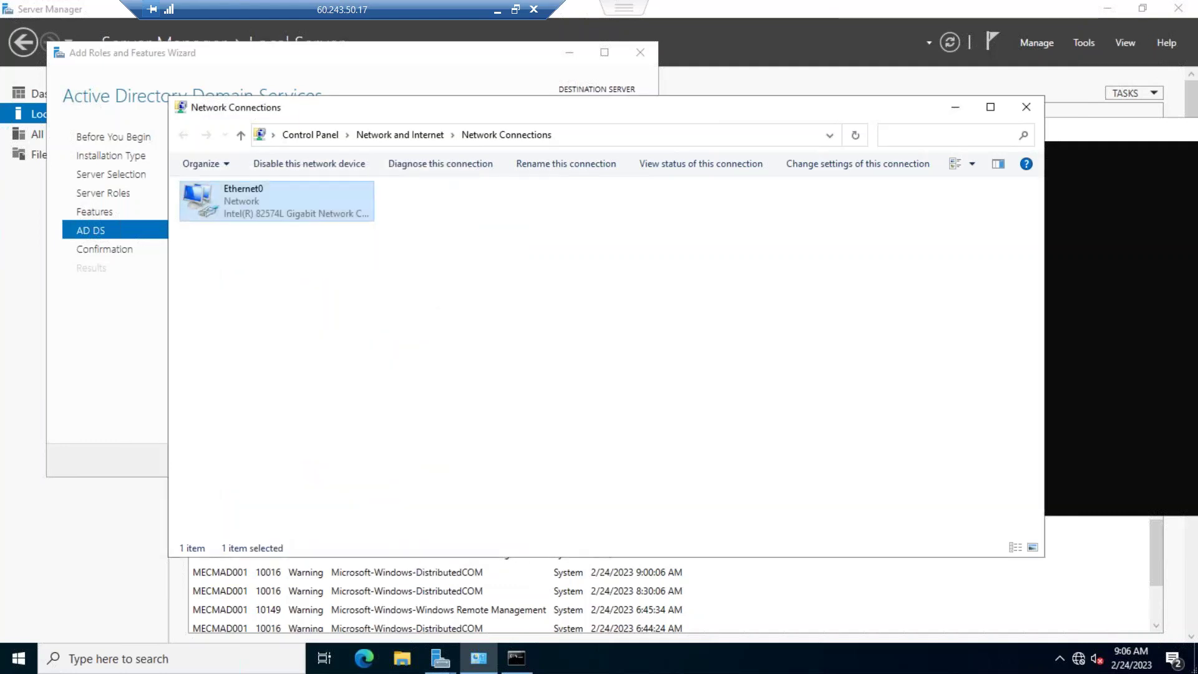
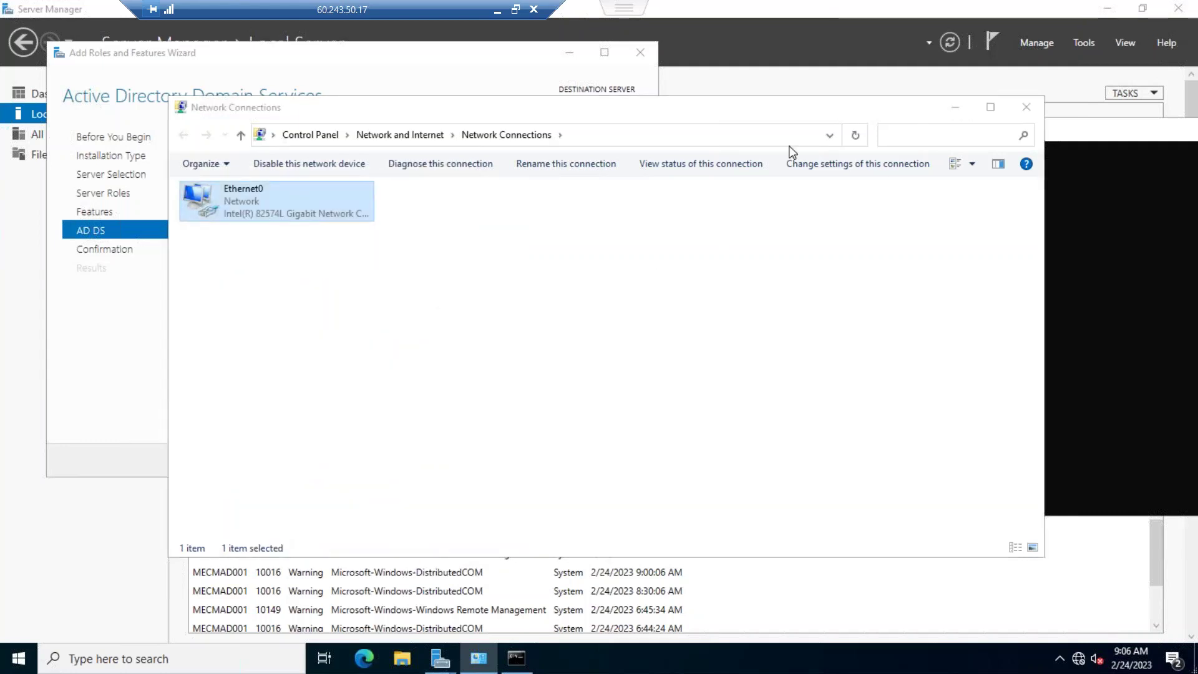
# Bring the Add Roles and Features wizard's AD DS page back in front of Network Connections
pyautogui.click(364, 209)
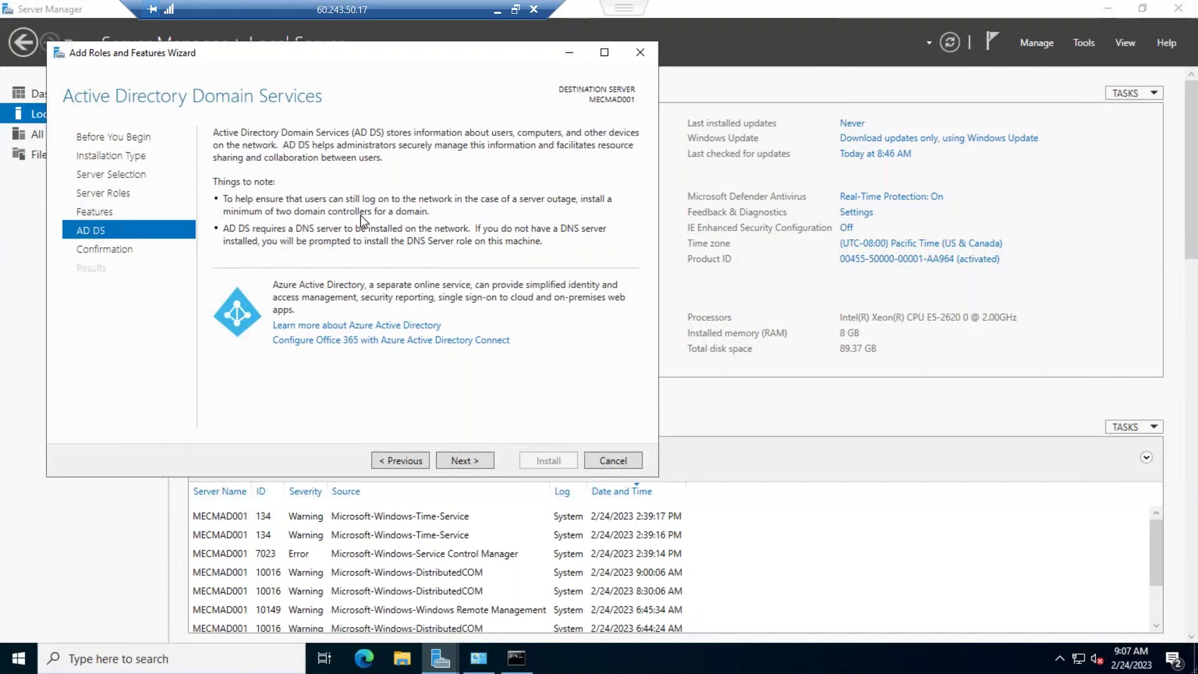
# Install AD DS and its management tools with automatic restart if required enabled
pyautogui.click(466, 454)
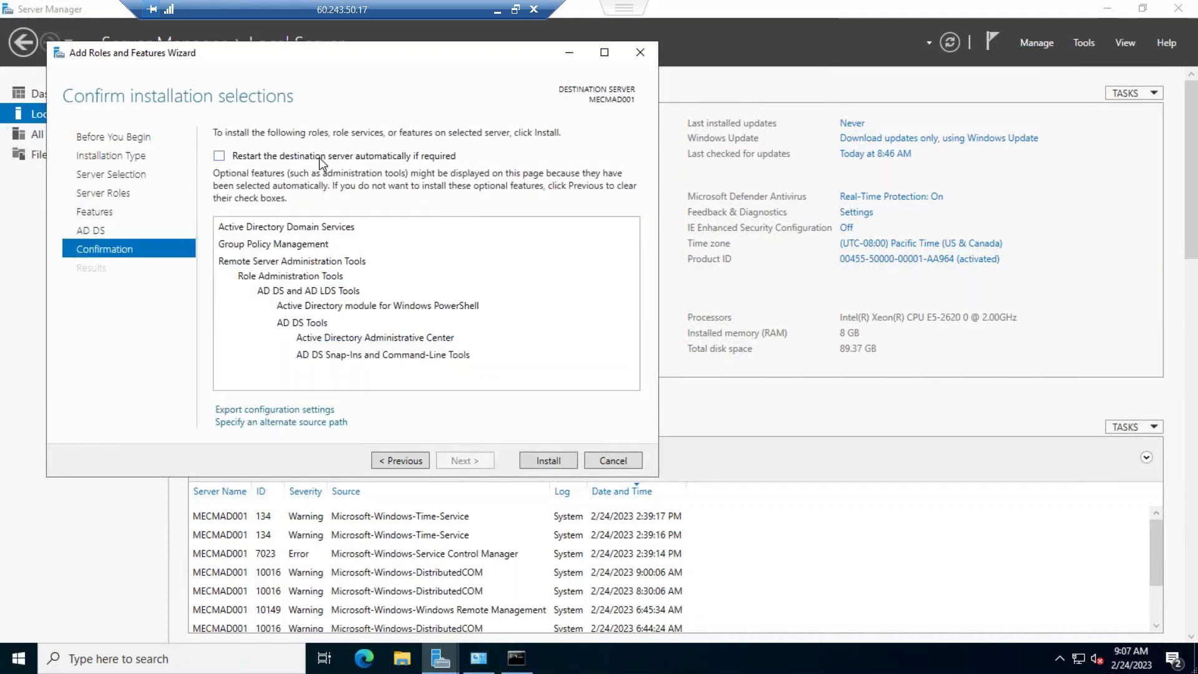
pyautogui.click(218, 156)
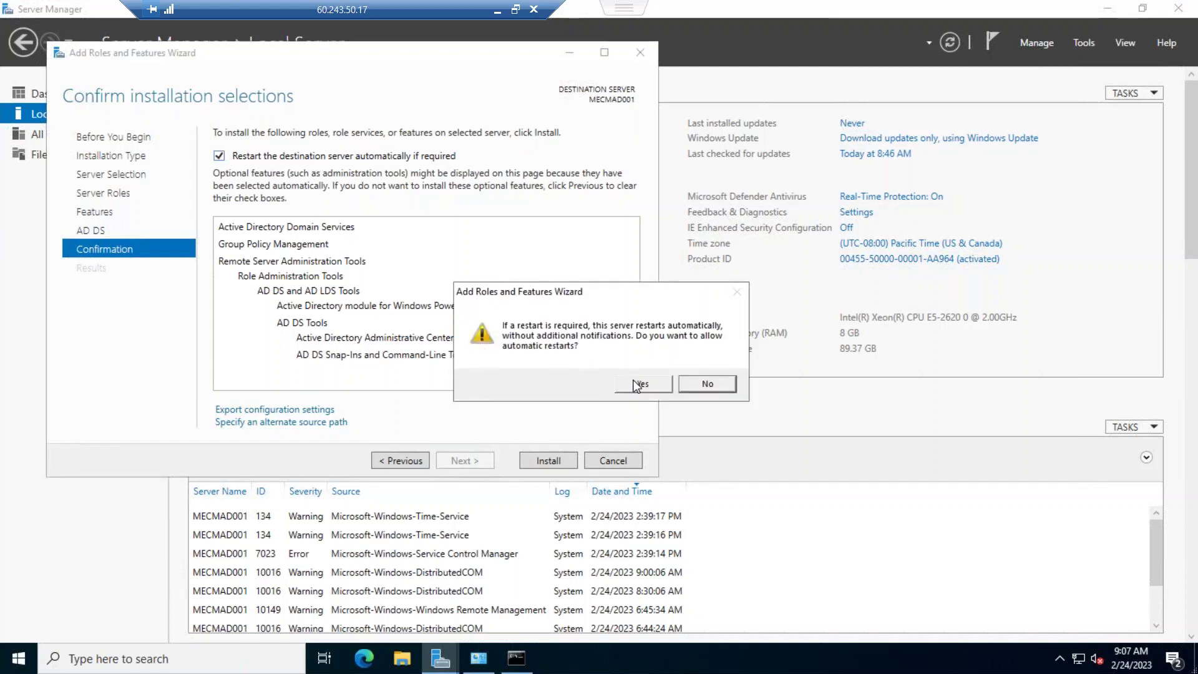
pyautogui.click(639, 383)
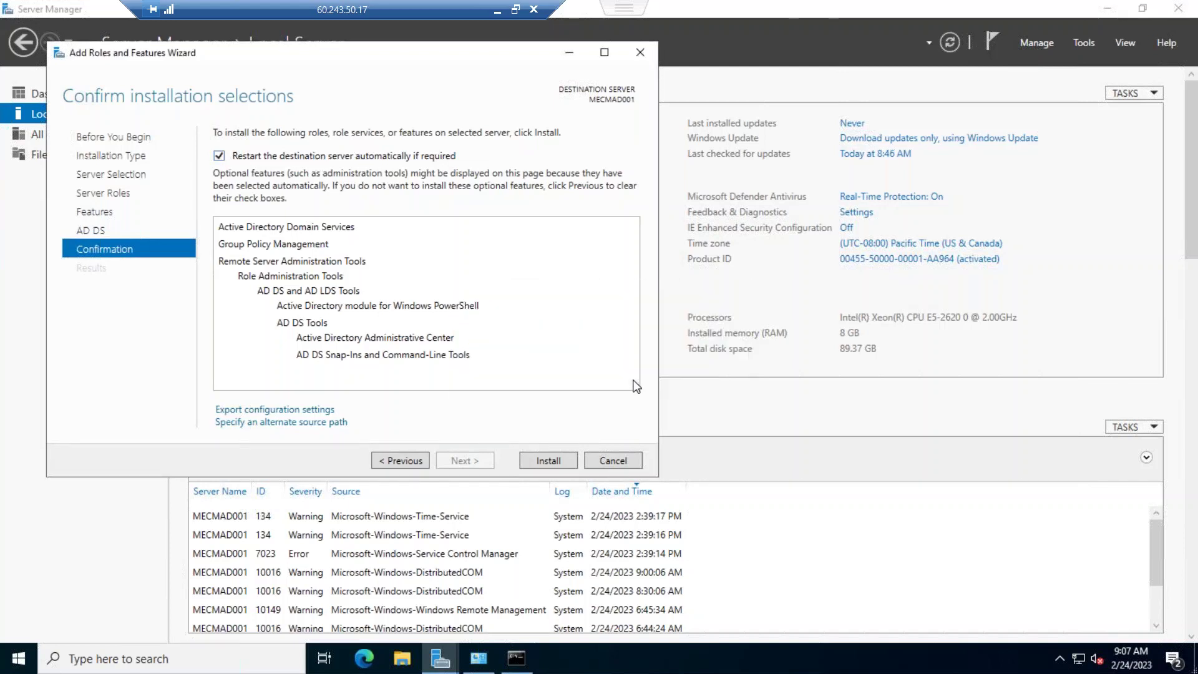
pyautogui.click(541, 461)
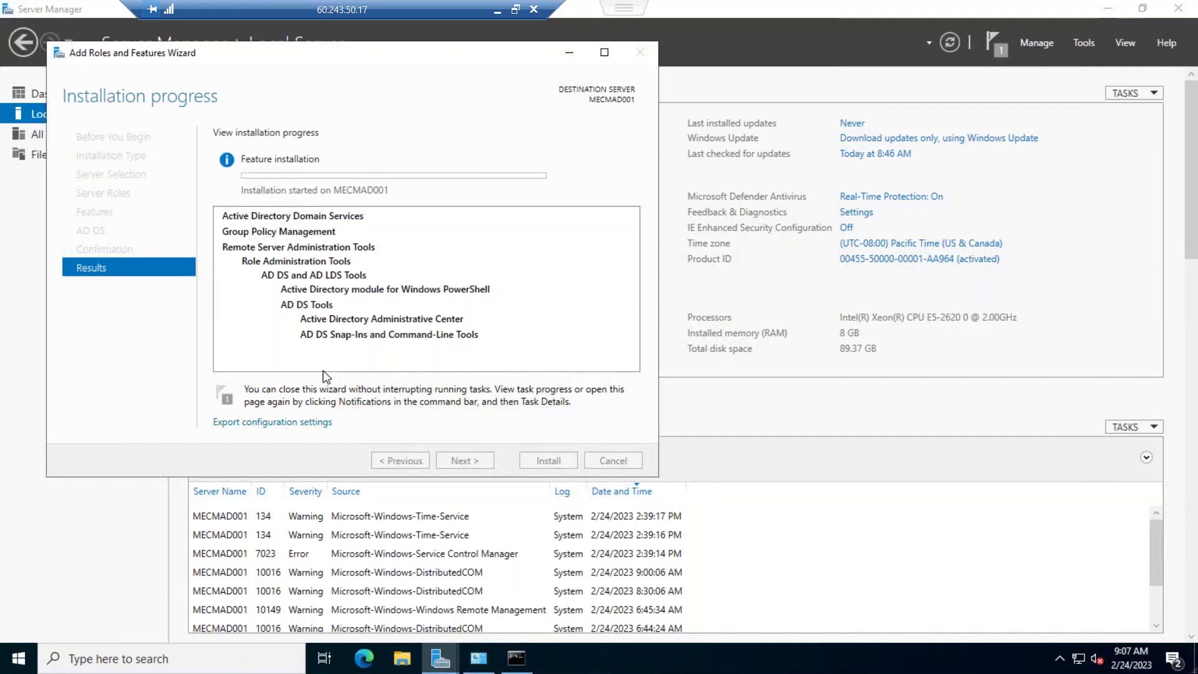
pyautogui.rightClick(19, 658)
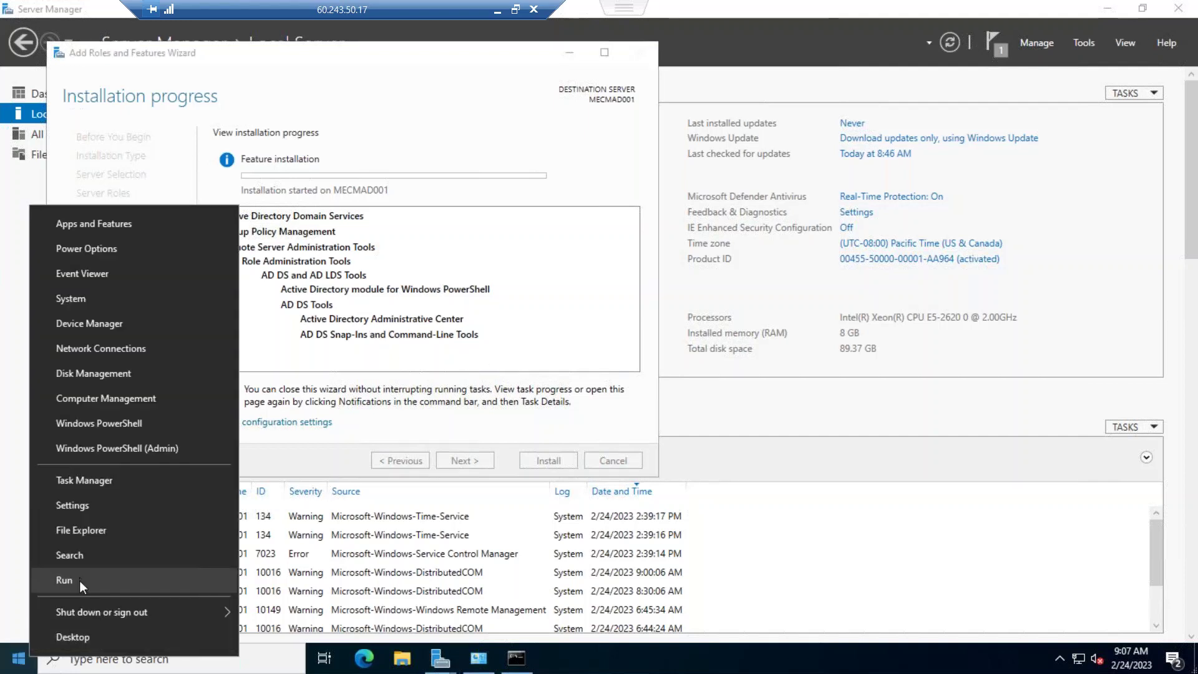
pyautogui.click(80, 580)
pyautogui.write('dcprom')
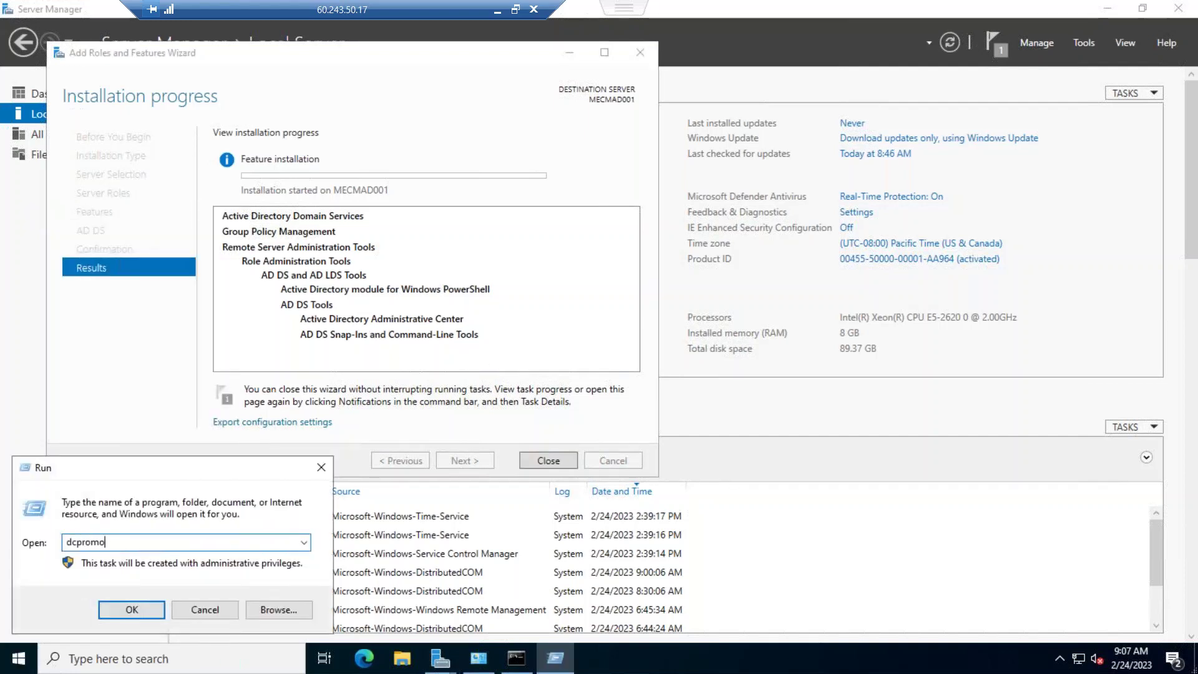
pyautogui.write('o')
pyautogui.press('Return')
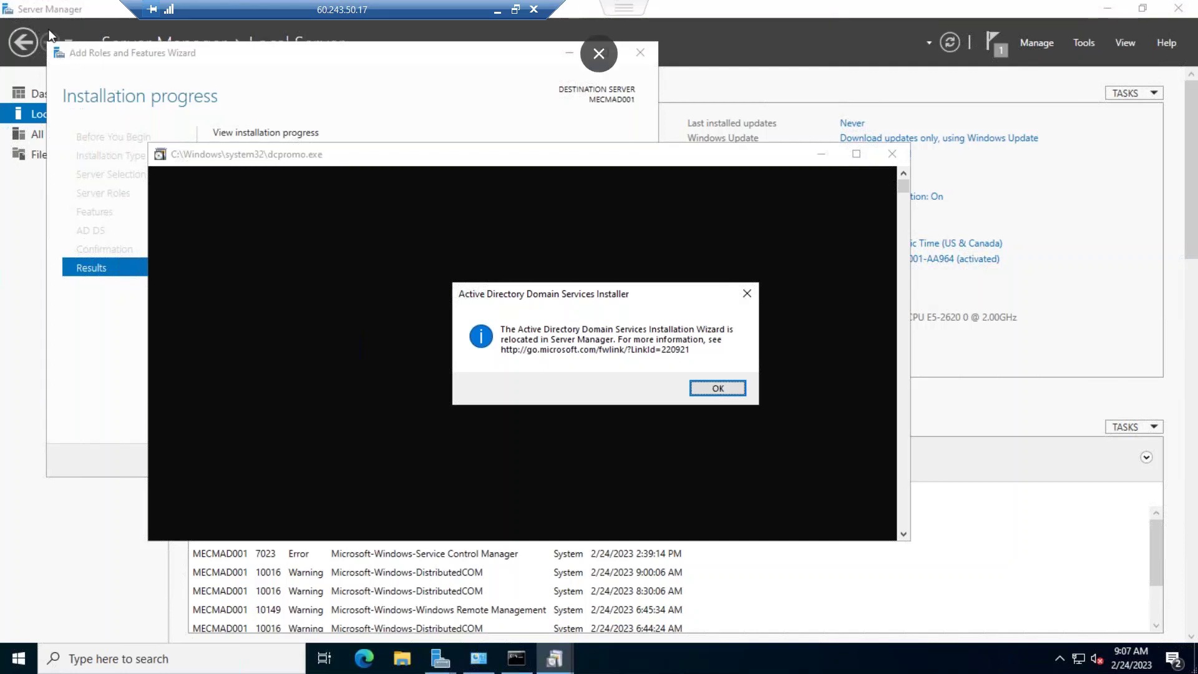
pyautogui.click(748, 292)
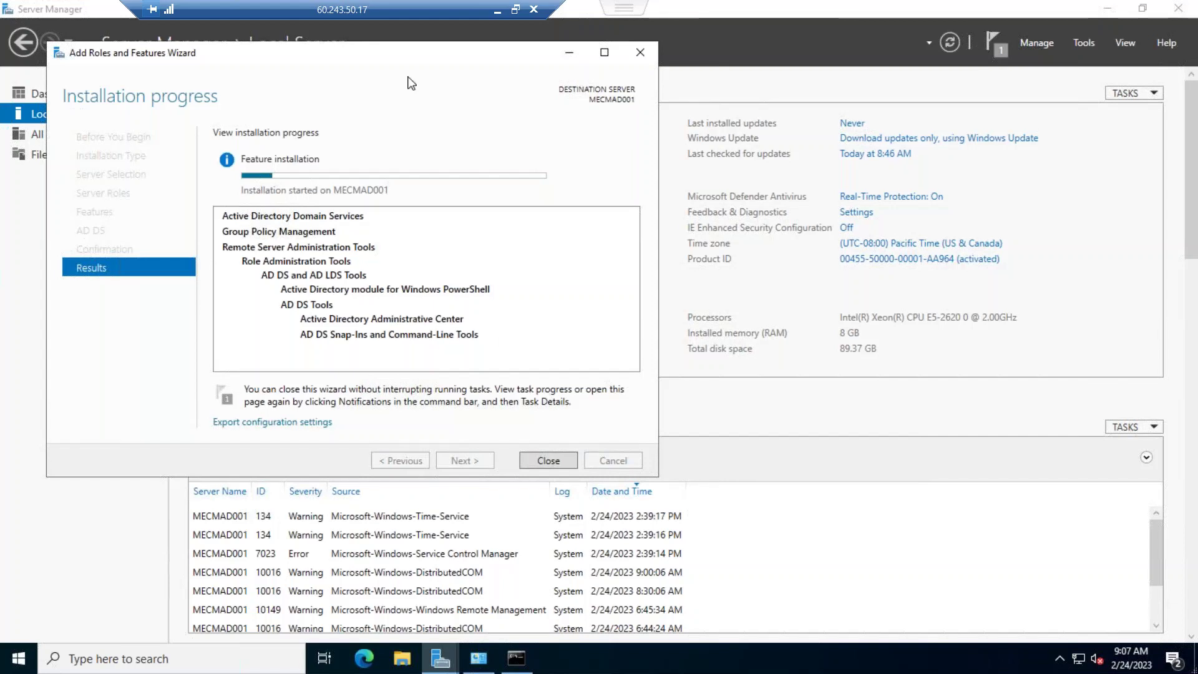
# Switch to the Word guide and select the text AD-Domain-Services
pyautogui.click(497, 11)
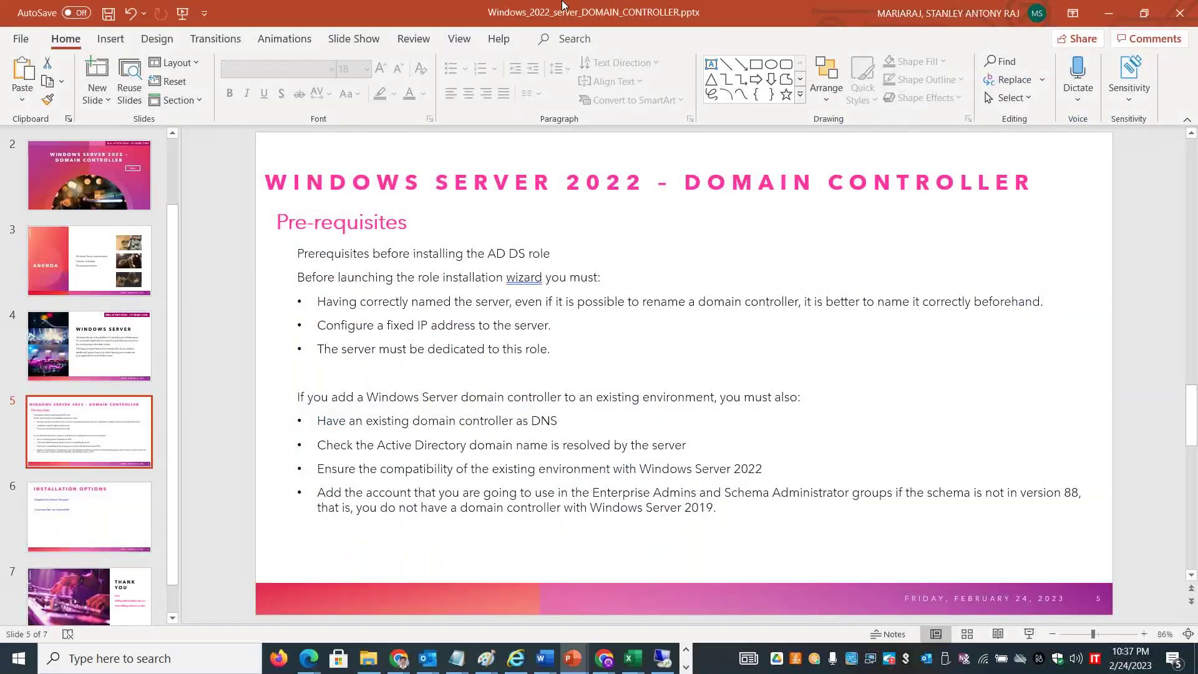
pyautogui.hotkey('alt', 'Tab')
pyautogui.hotkey('alt', 'Tab')
pyautogui.hotkey('alt', 'Tab')
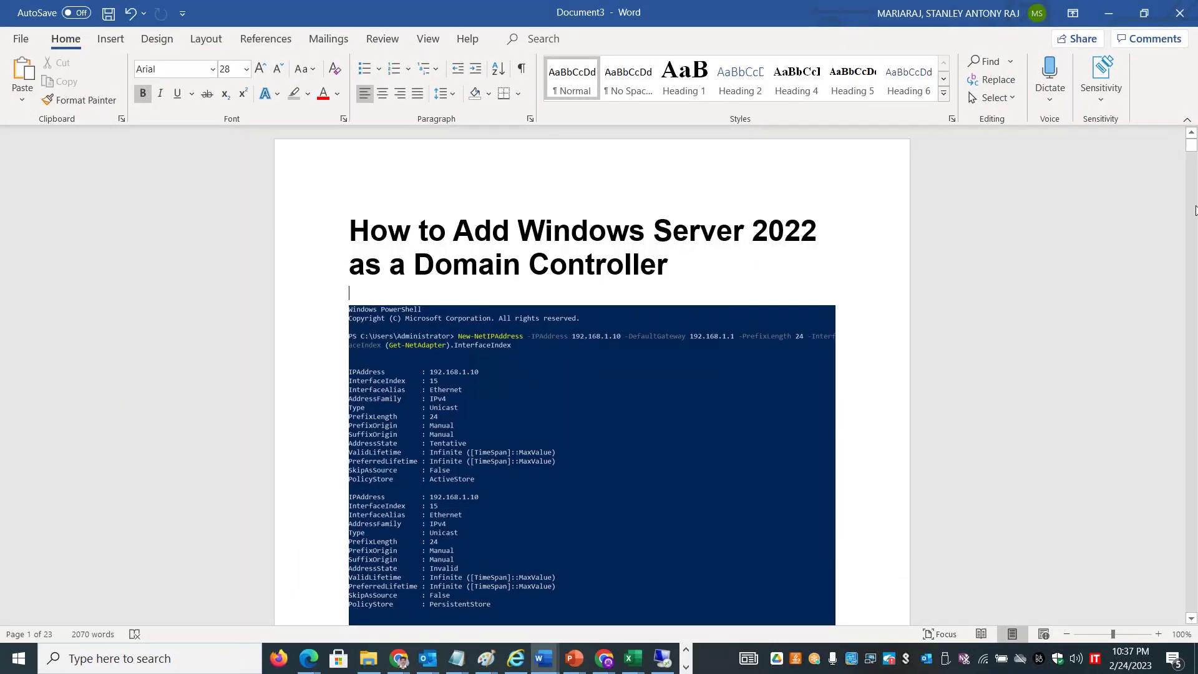
pyautogui.moveTo(1191, 150); pyautogui.dragTo(1191, 222)
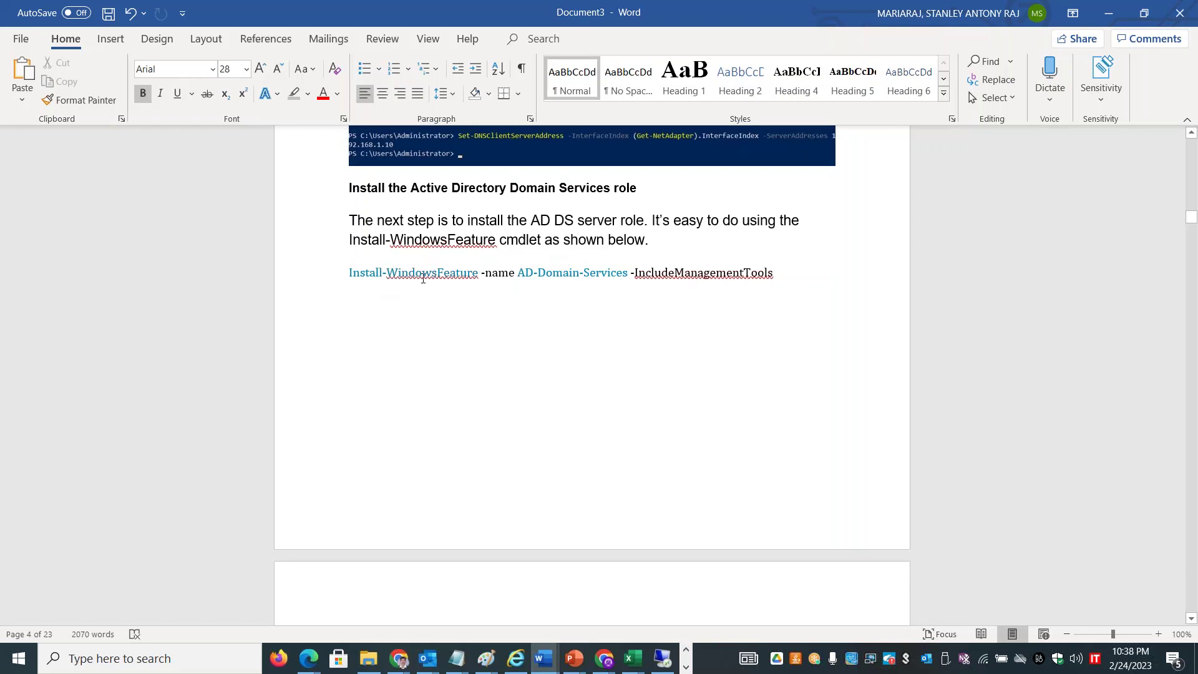
pyautogui.moveTo(522, 274); pyautogui.dragTo(618, 272)
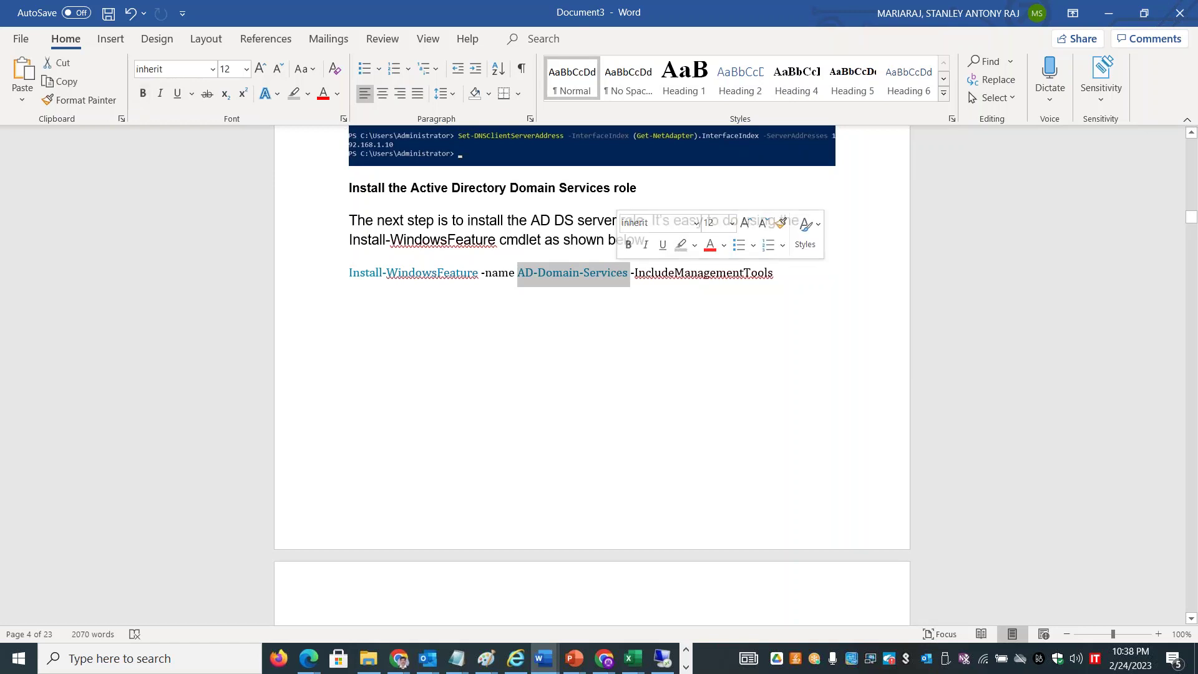
# Scroll the guide to page 16 on the Install-ADDSForest cmdlet
pyautogui.moveTo(1191, 223); pyautogui.dragTo(1190, 244)
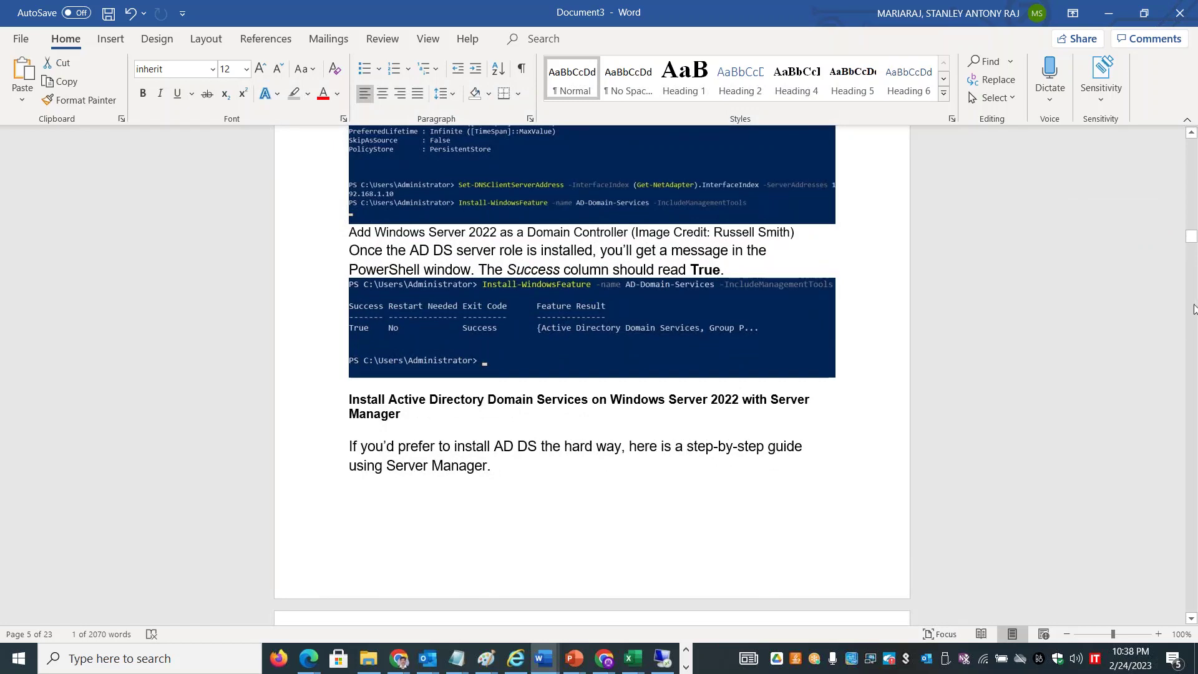
pyautogui.moveTo(1192, 249); pyautogui.dragTo(1191, 243)
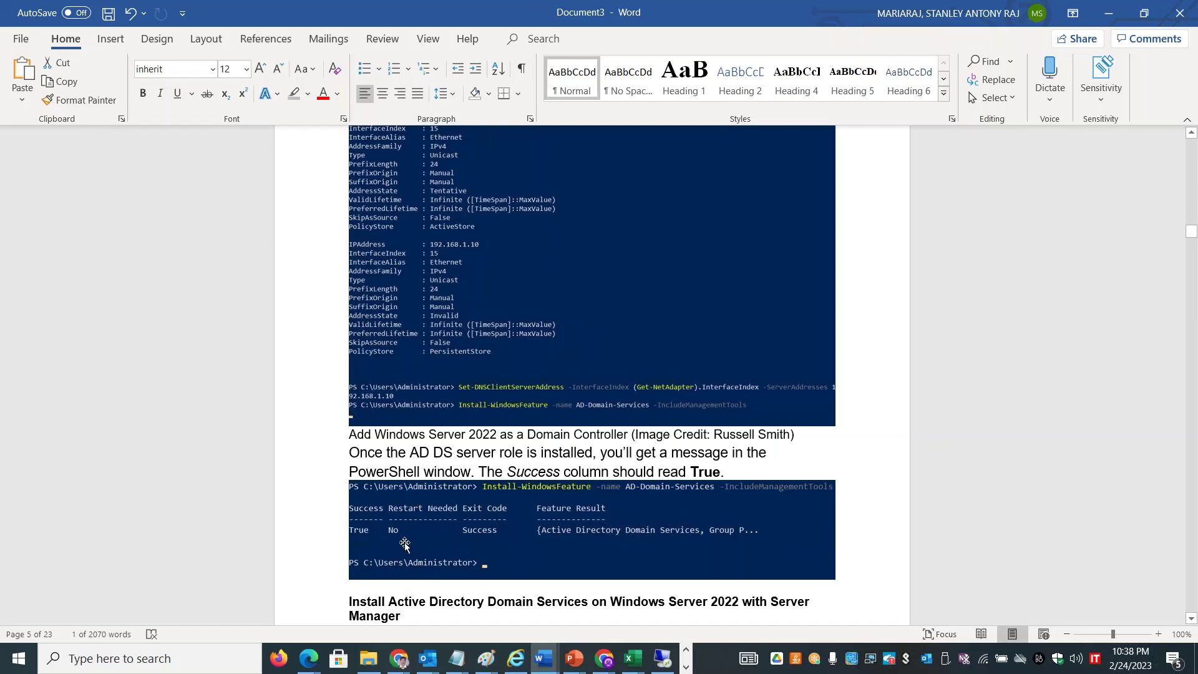
pyautogui.moveTo(1191, 242); pyautogui.dragTo(1193, 463)
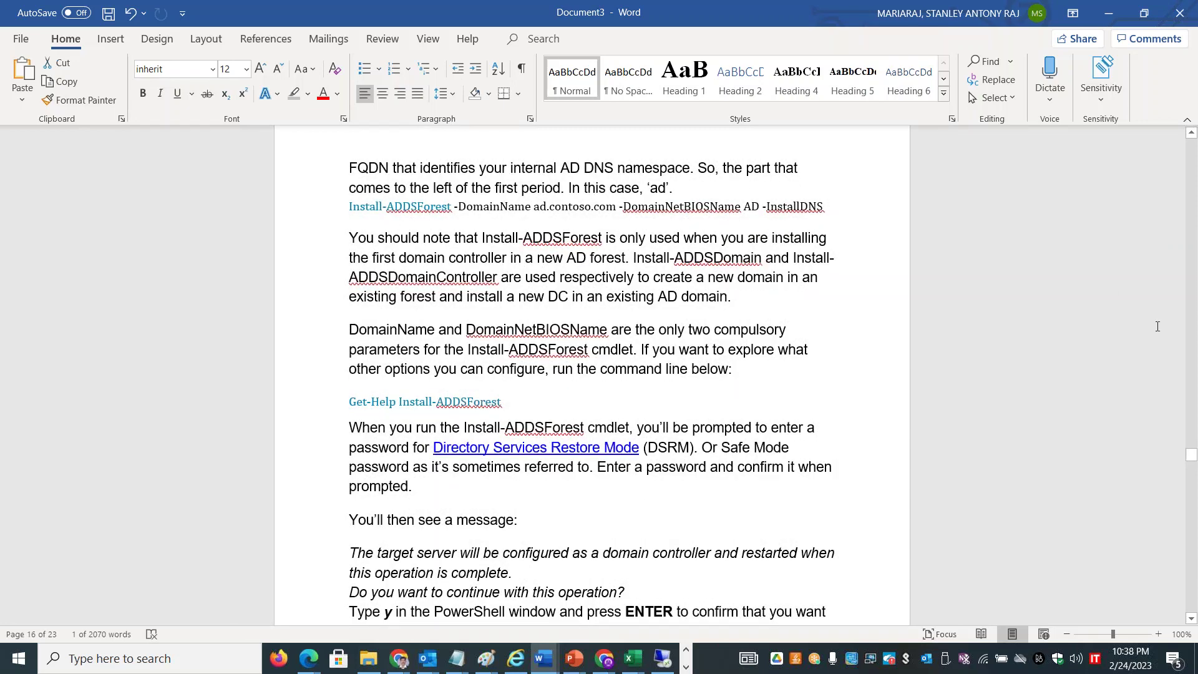
# Scroll the guide to page 22's screenshot of signing in to the new domain
pyautogui.moveTo(1193, 455); pyautogui.dragTo(1193, 471)
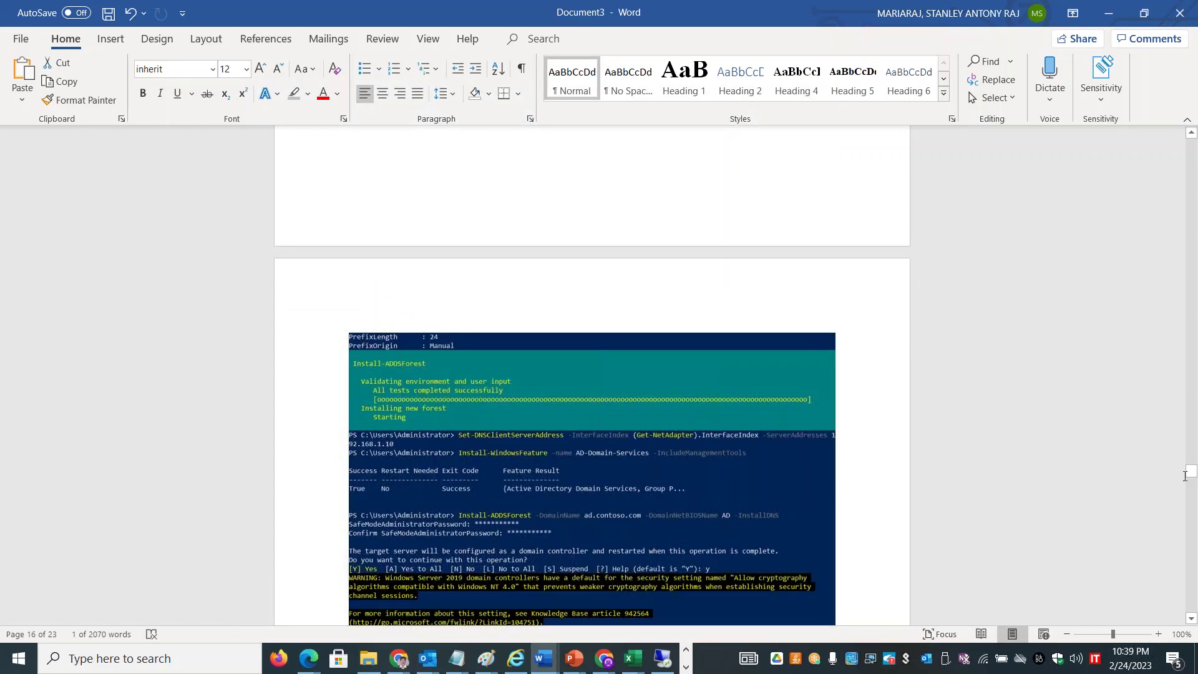
pyautogui.moveTo(1193, 477); pyautogui.dragTo(1193, 480)
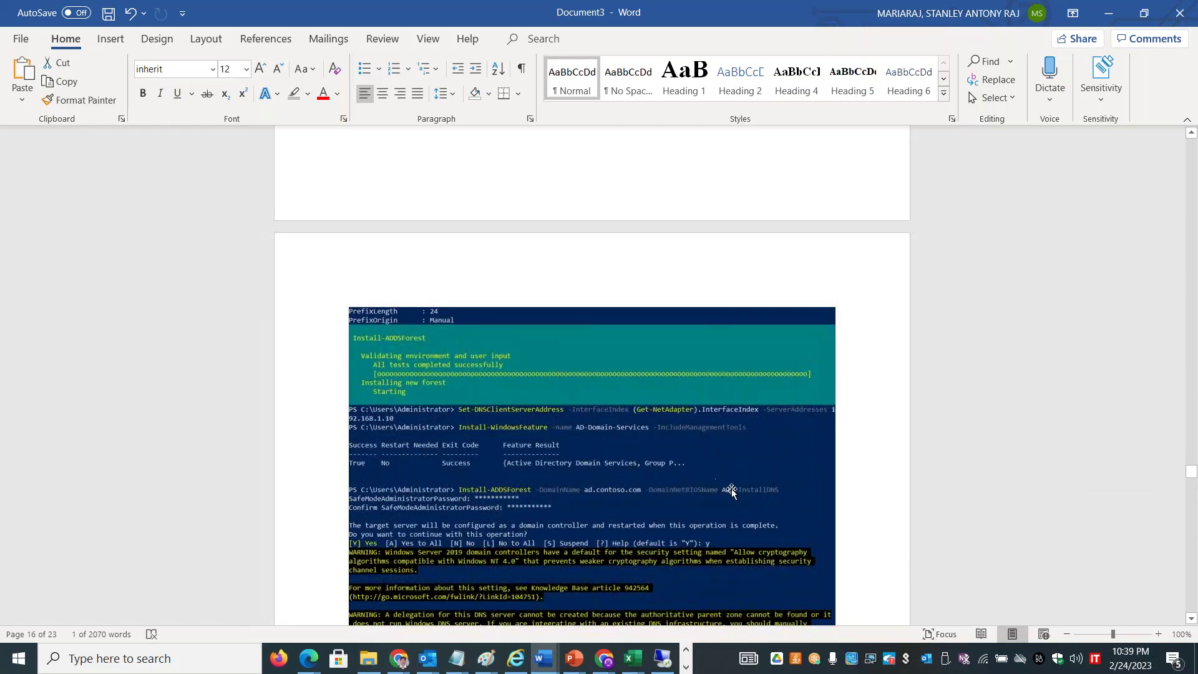
pyautogui.moveTo(1193, 477); pyautogui.dragTo(1193, 599)
pyautogui.hotkey('alt', 'Tab')
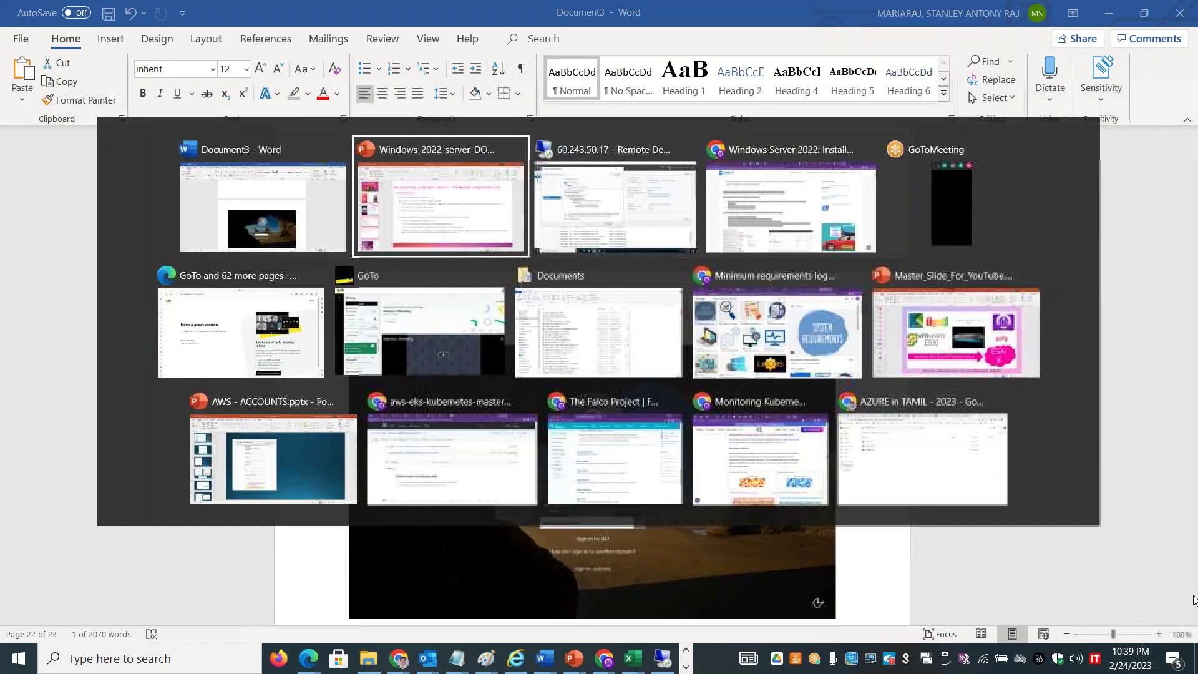
# Back on the server, launch 'Promote this server to a domain controller'
pyautogui.hotkey('alt', 'Tab')
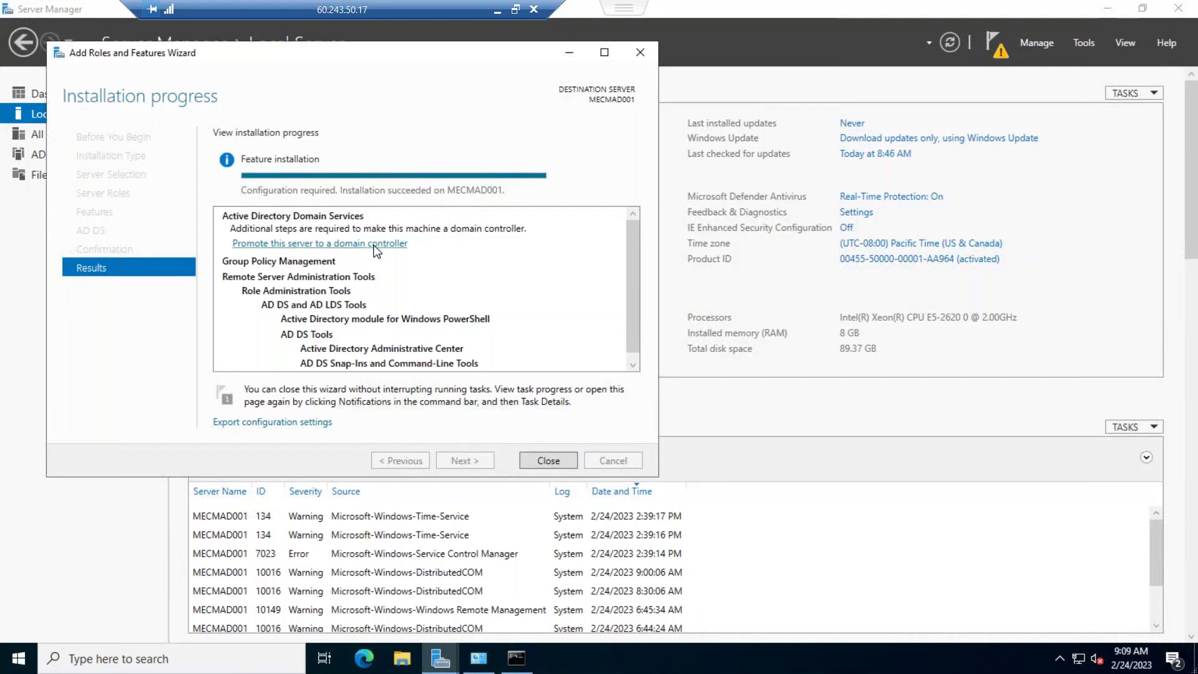
pyautogui.click(374, 246)
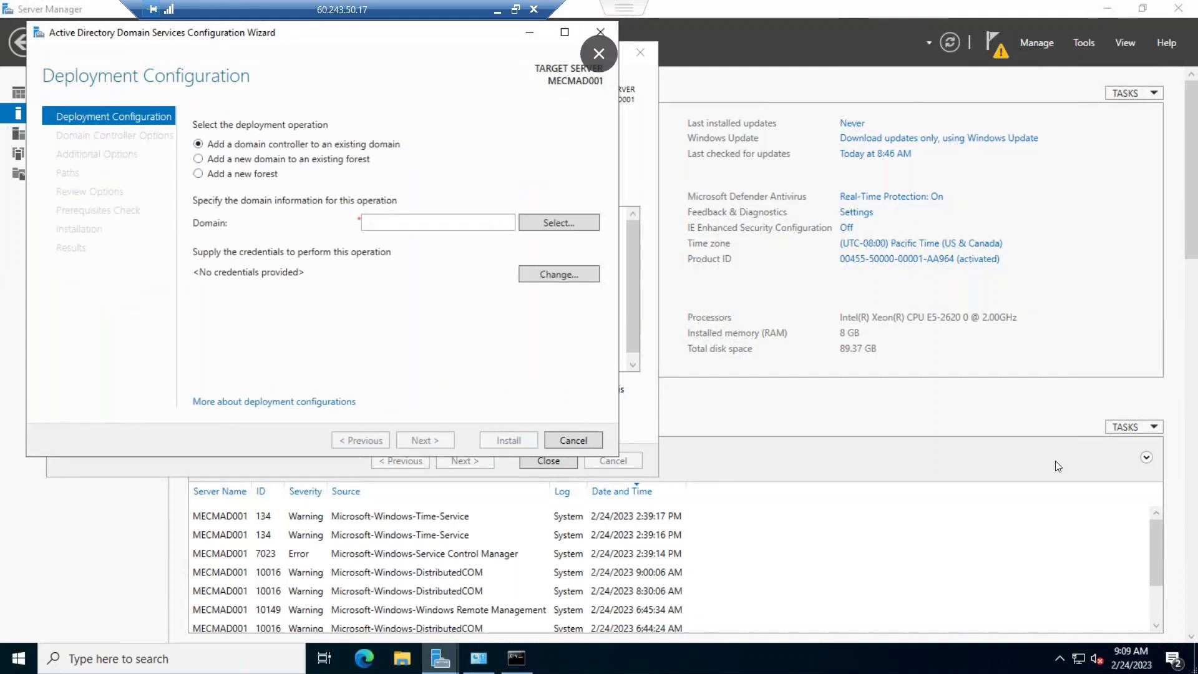
# Check notifications, close the finished Add Roles wizard, and bring the AD DS Configuration Wizard forward
pyautogui.click(993, 53)
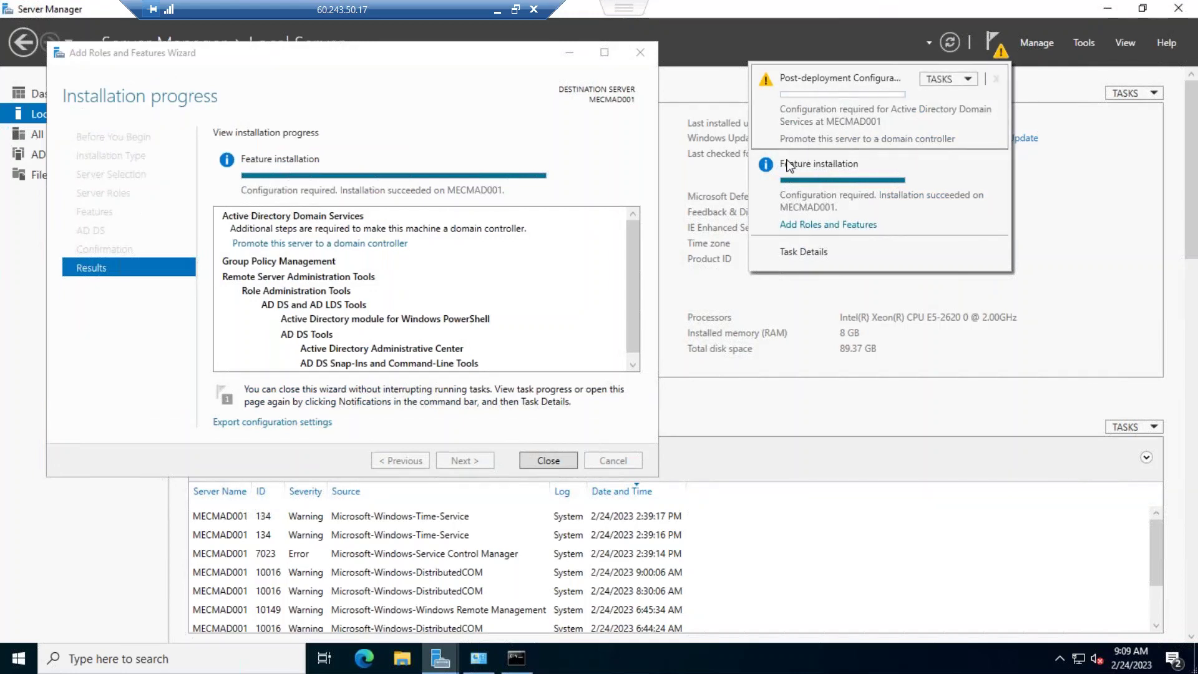
pyautogui.click(546, 452)
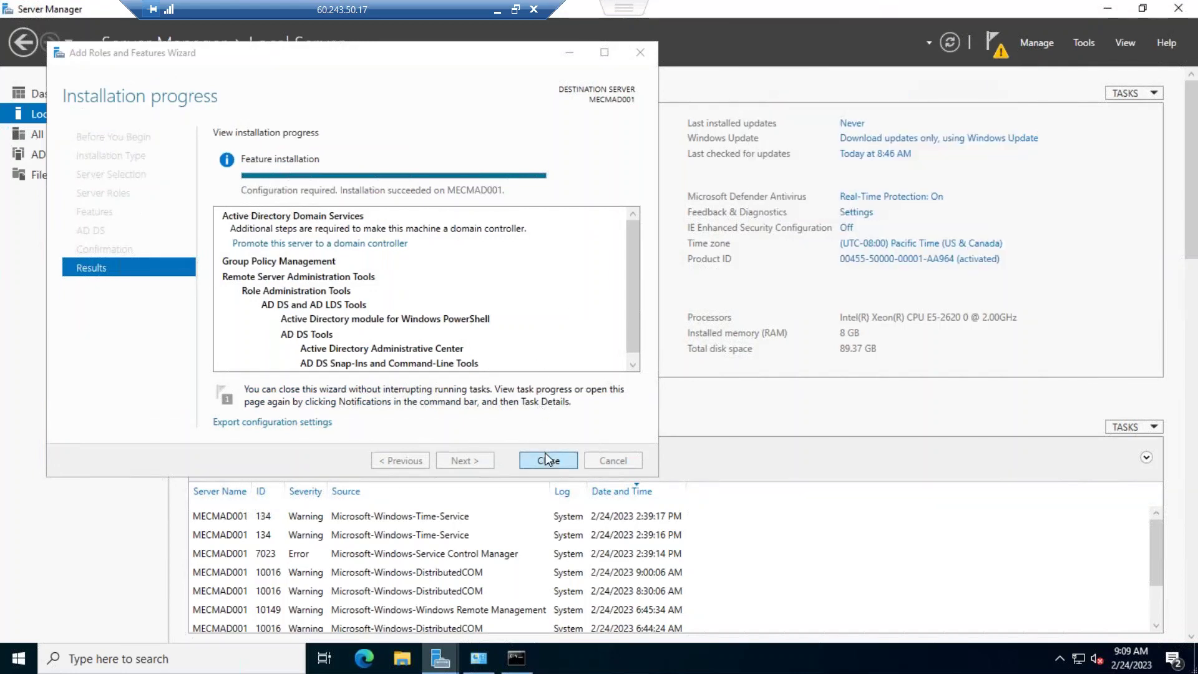
pyautogui.click(549, 458)
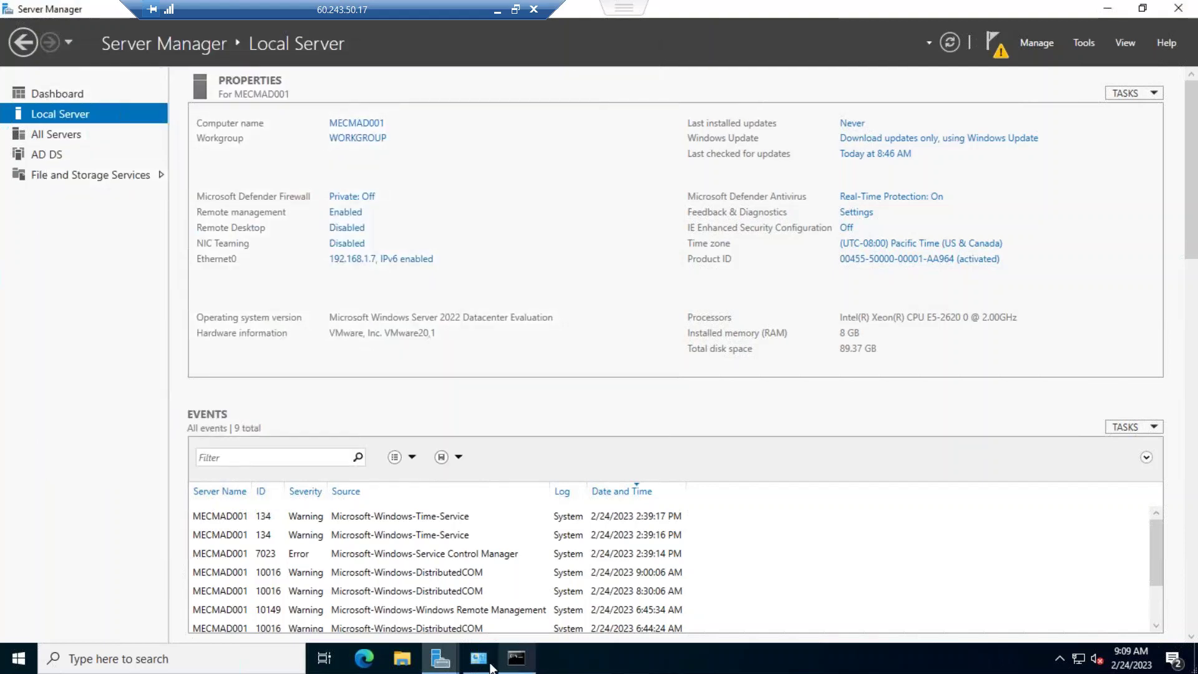
pyautogui.click(516, 658)
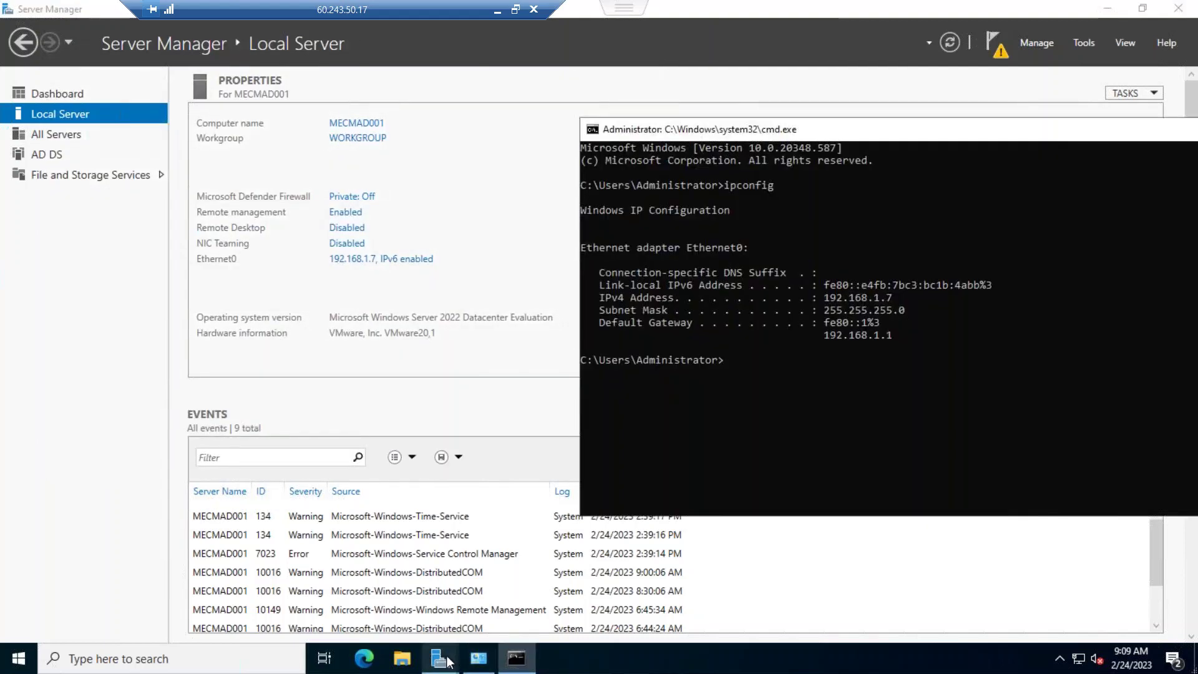
pyautogui.click(448, 661)
pyautogui.click(518, 574)
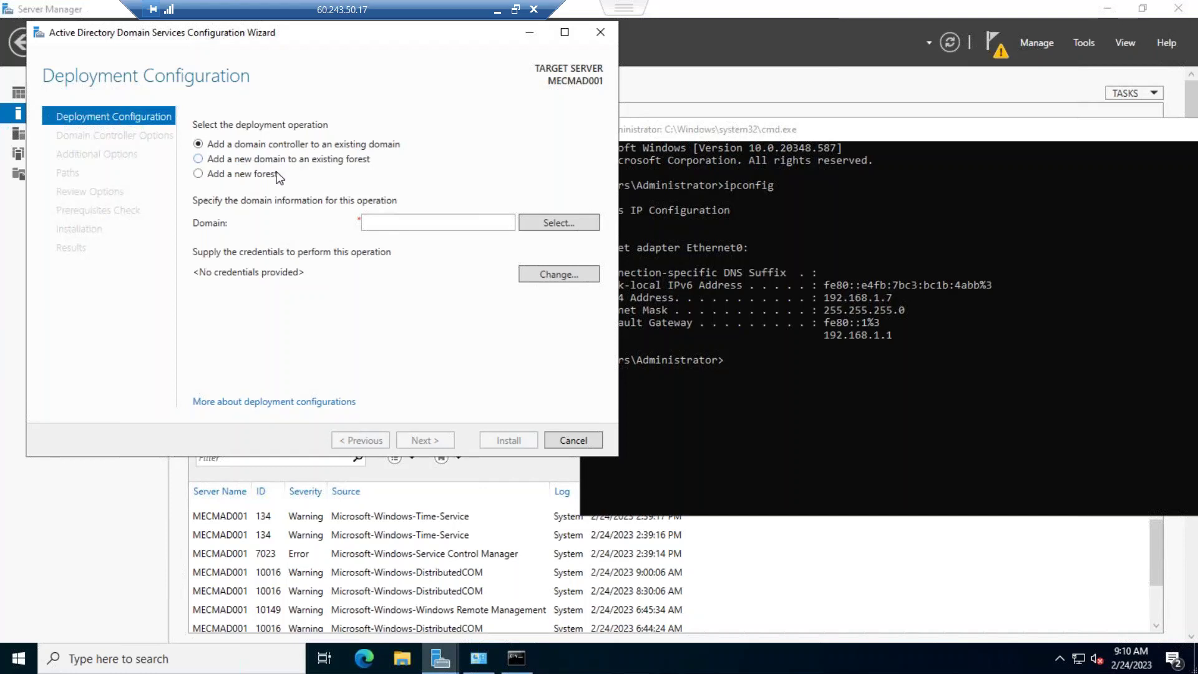
# Choose 'Add a new forest' with root domain skillupwithstan.com and continue
pyautogui.click(263, 175)
pyautogui.click(405, 224)
pyautogui.write('skillupwithstan.com')
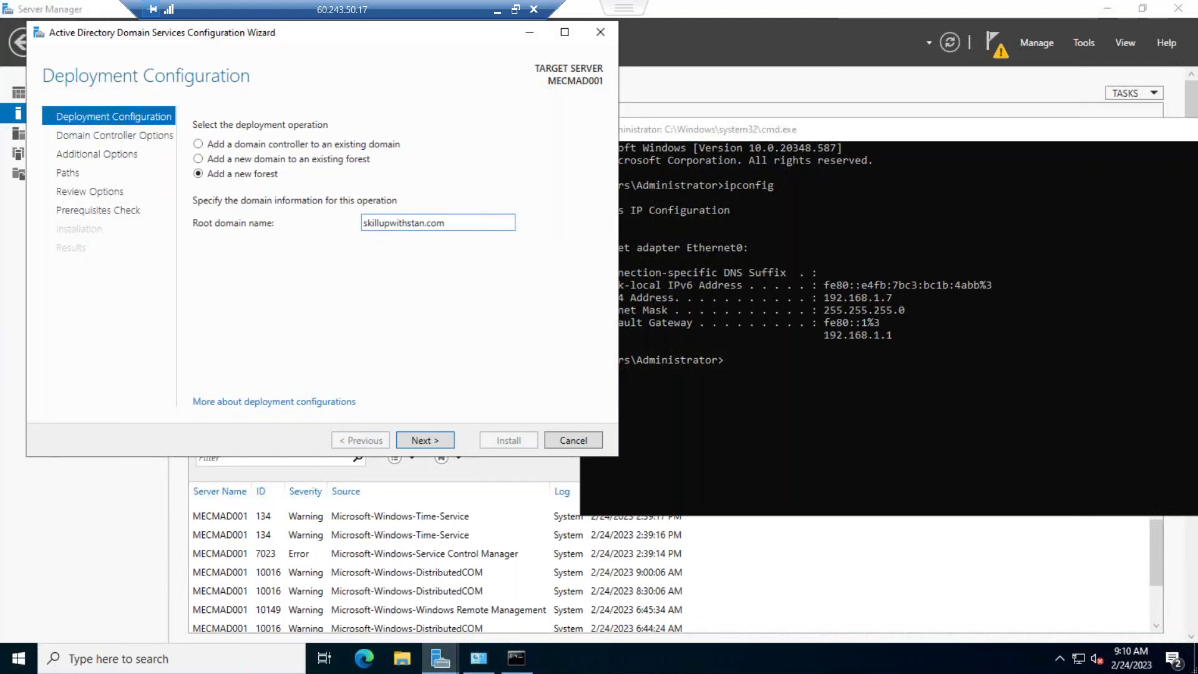
pyautogui.click(425, 440)
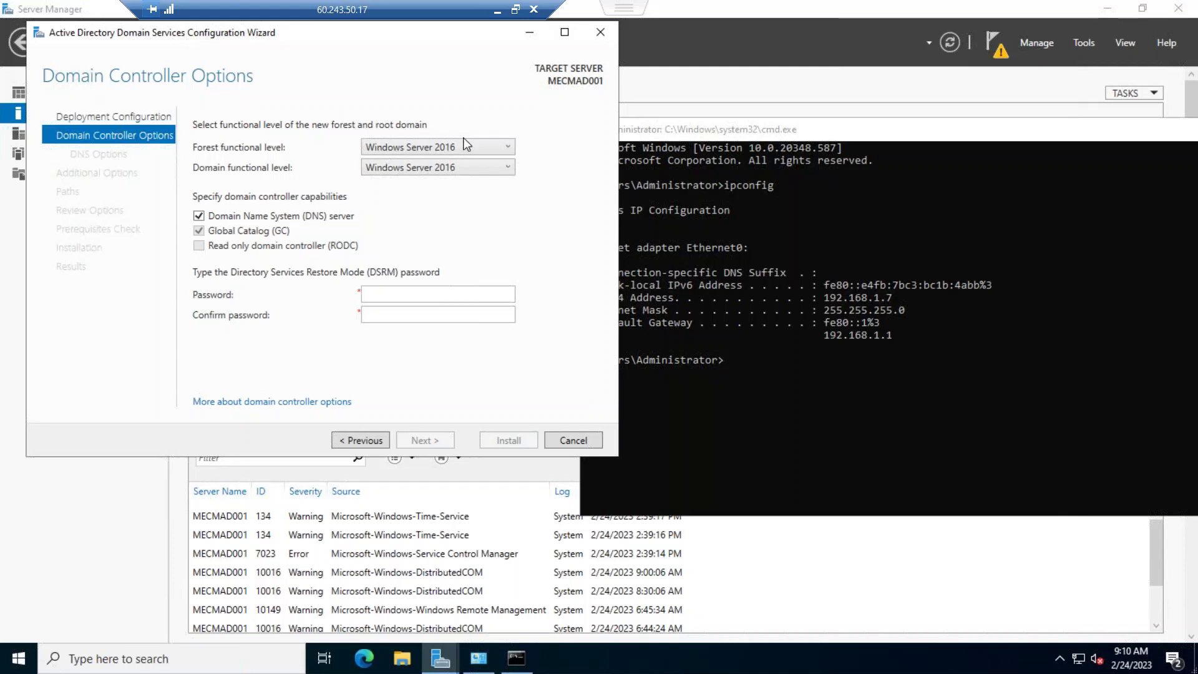
pyautogui.click(501, 150)
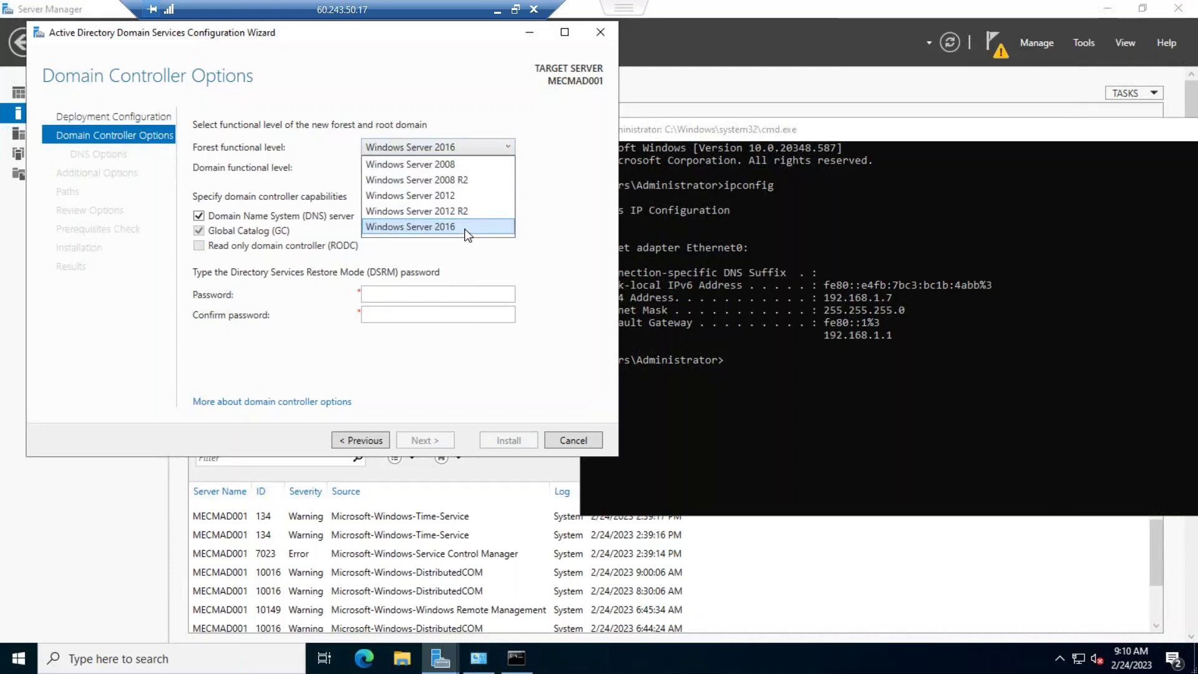
pyautogui.click(568, 160)
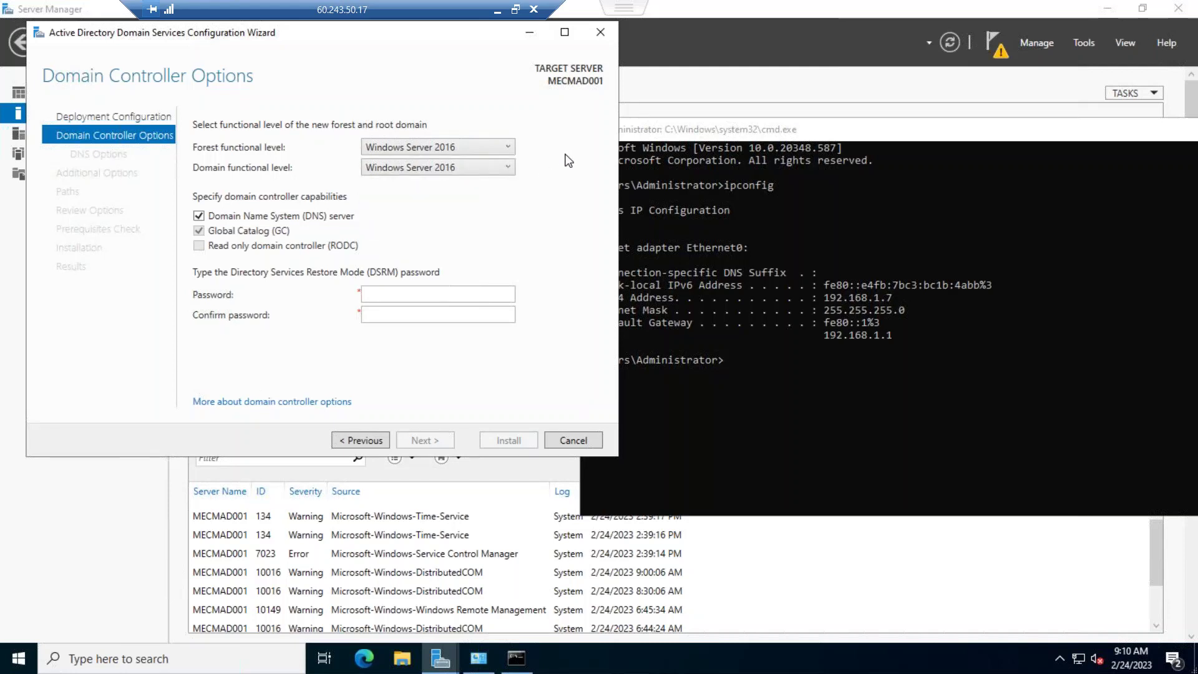
pyautogui.click(421, 297)
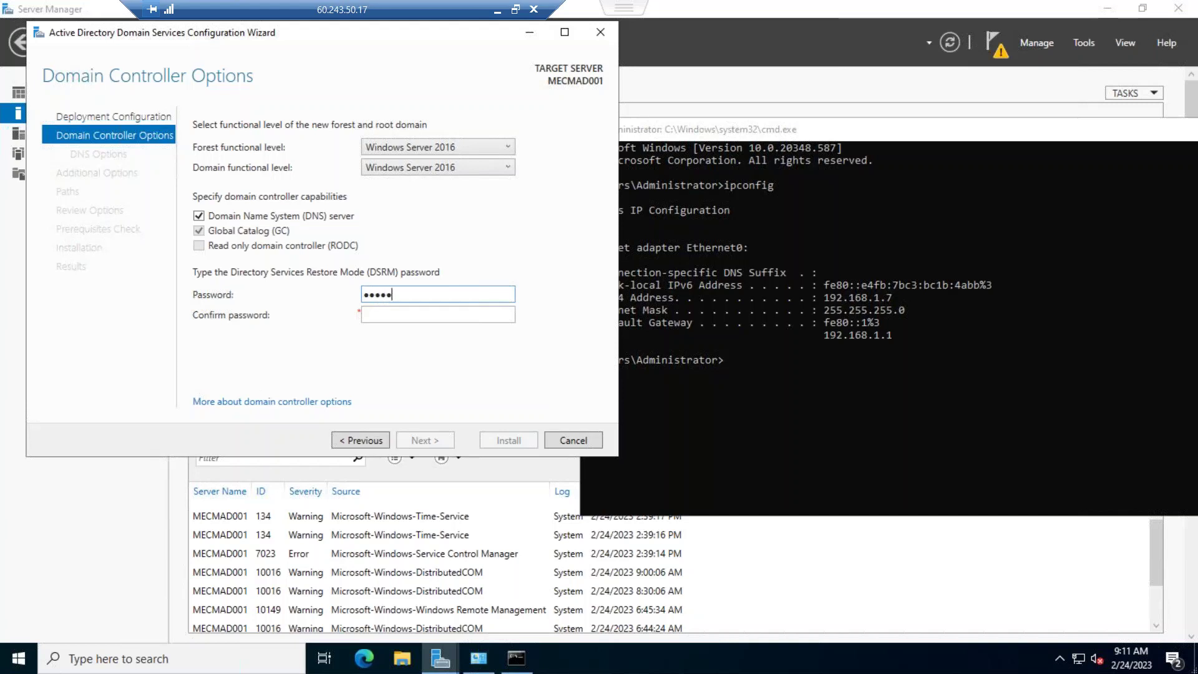
# Enter and confirm the Directory Services Restore Mode password, then continue to DNS Options
pyautogui.write('***')
pyautogui.press('Tab')
pyautogui.write('********')
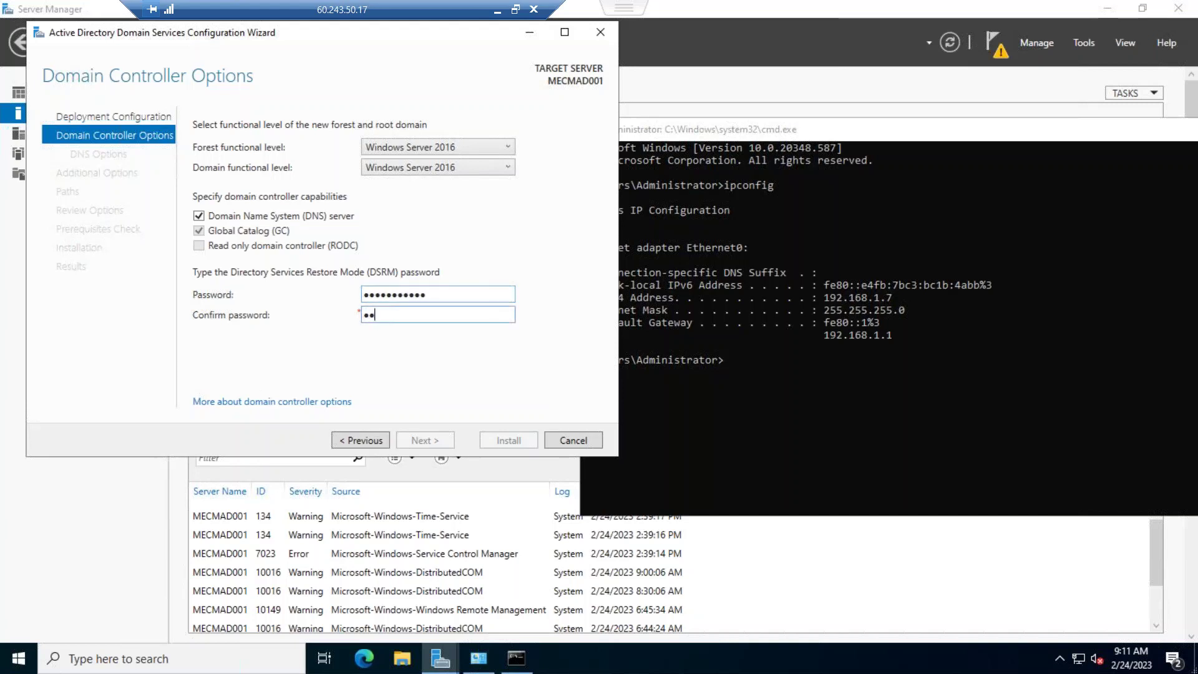
pyautogui.write('***')
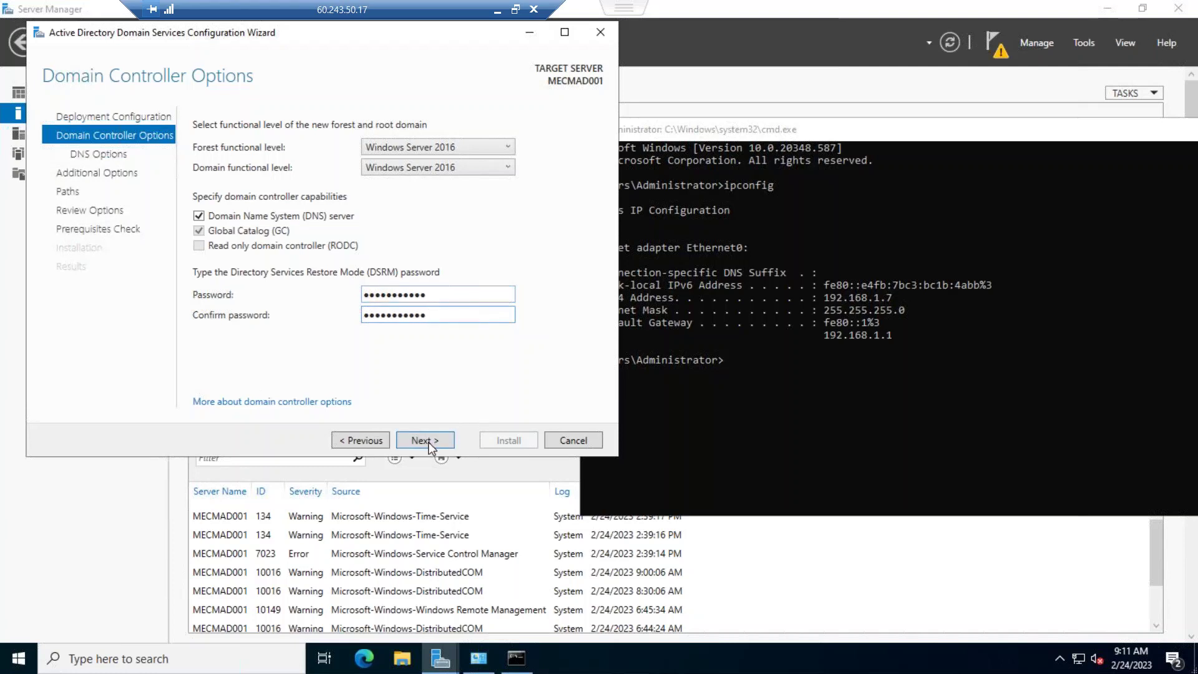
pyautogui.click(428, 442)
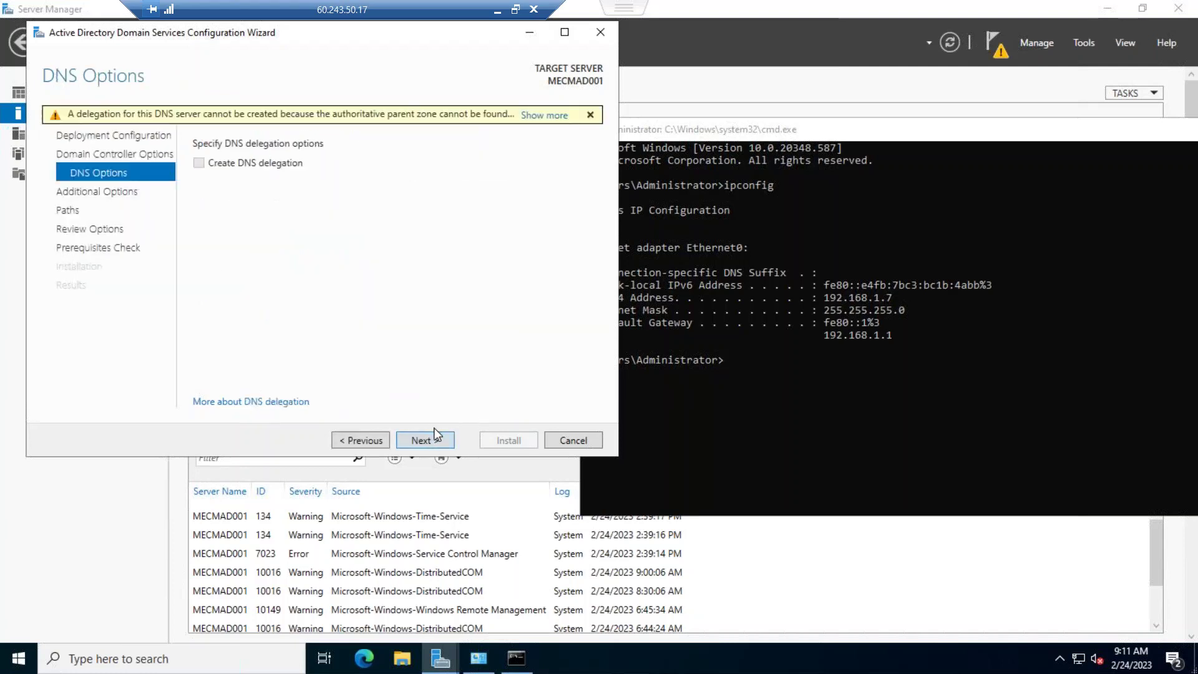
# Accept no DNS delegation, NetBIOS name SKILLUPWITHSTAN, and default NTDS and SYSVOL folders under C:\Windows
pyautogui.click(429, 440)
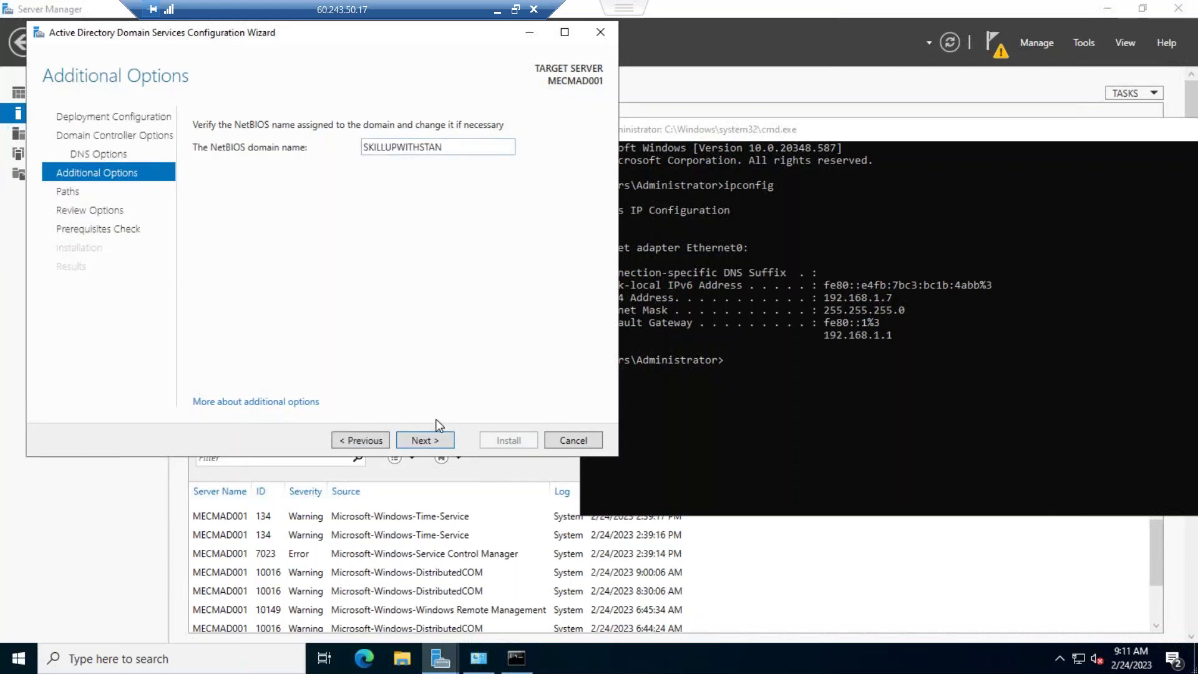
pyautogui.click(424, 439)
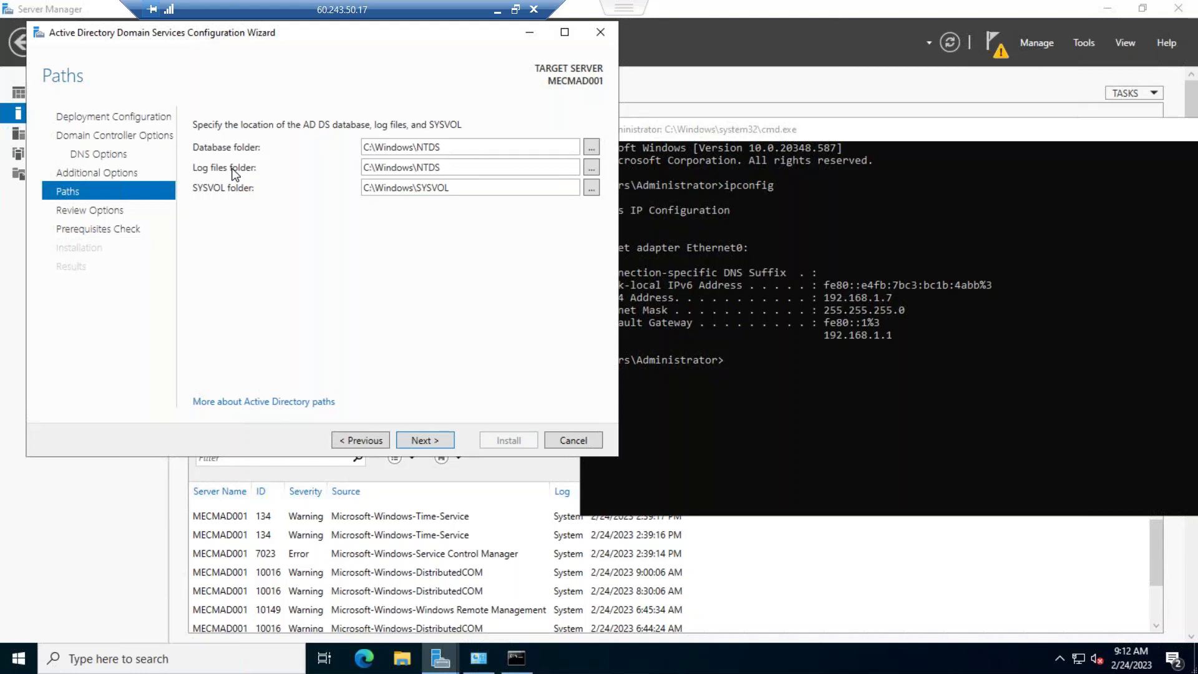
pyautogui.click(415, 441)
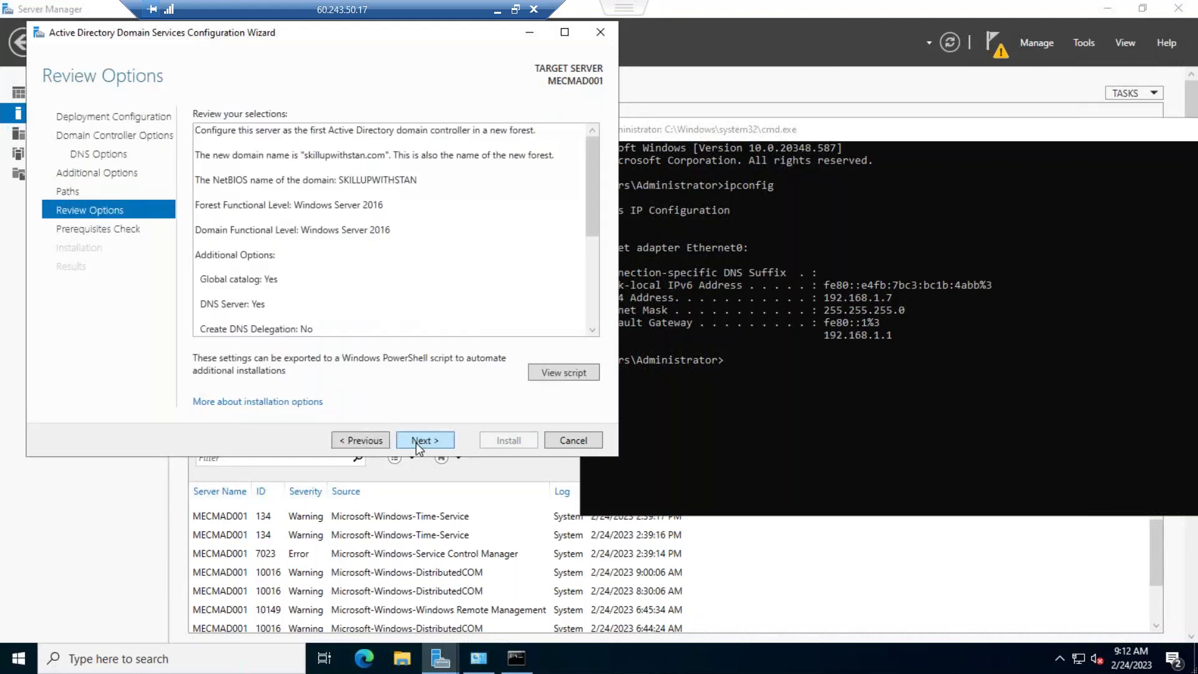
# Run the prerequisites check and bring the wizard forward showing all checks passed
pyautogui.click(416, 440)
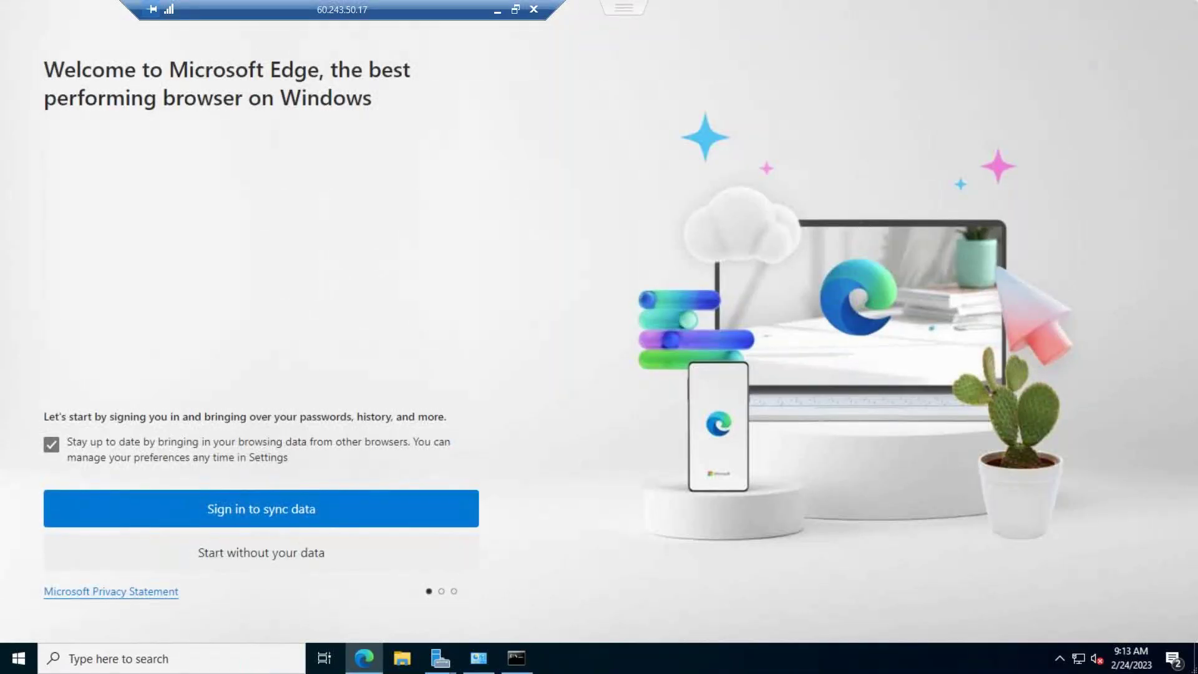
pyautogui.click(517, 660)
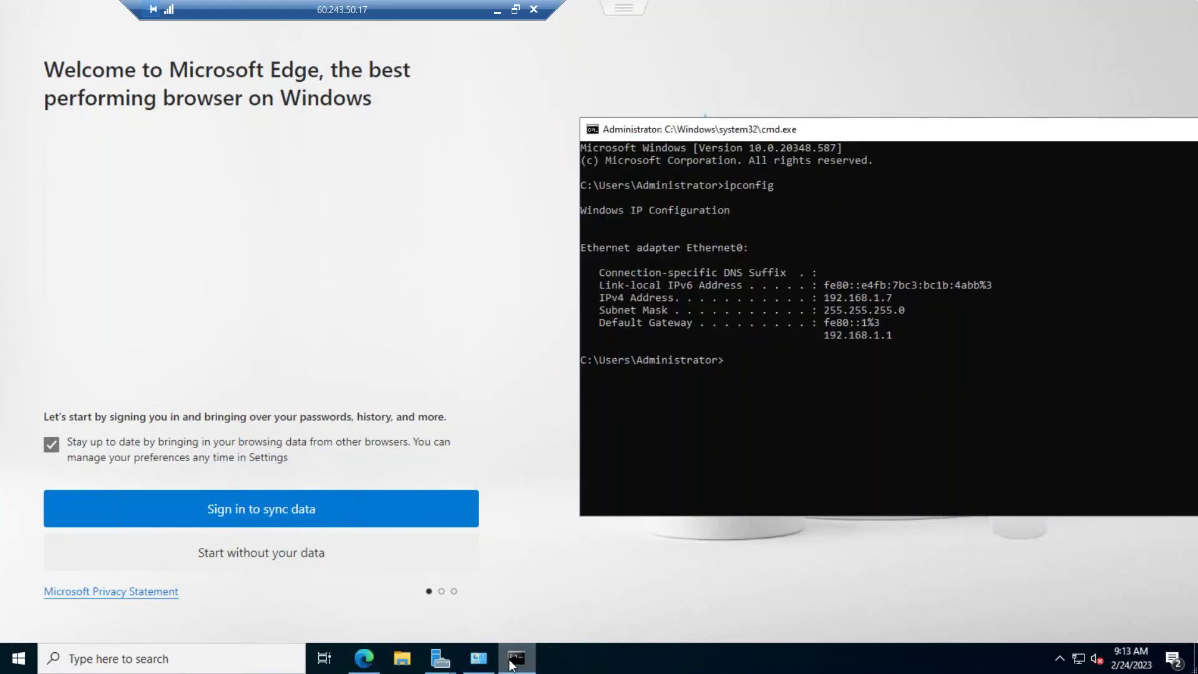
pyautogui.click(485, 664)
pyautogui.click(440, 660)
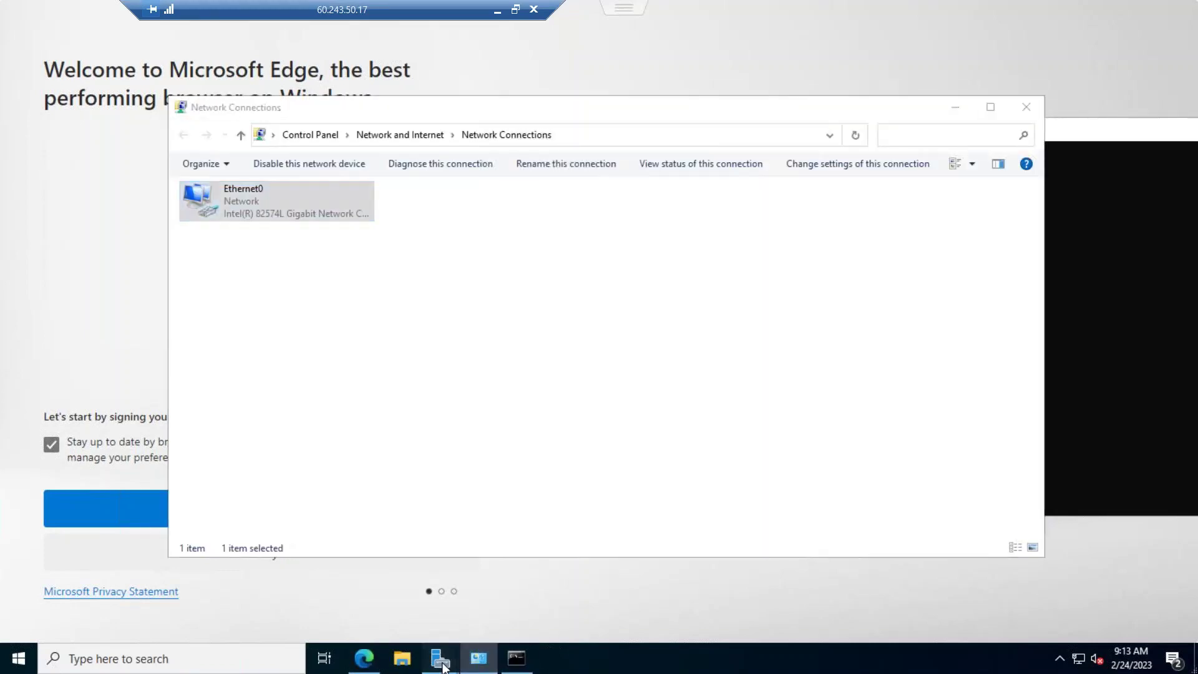
pyautogui.click(481, 609)
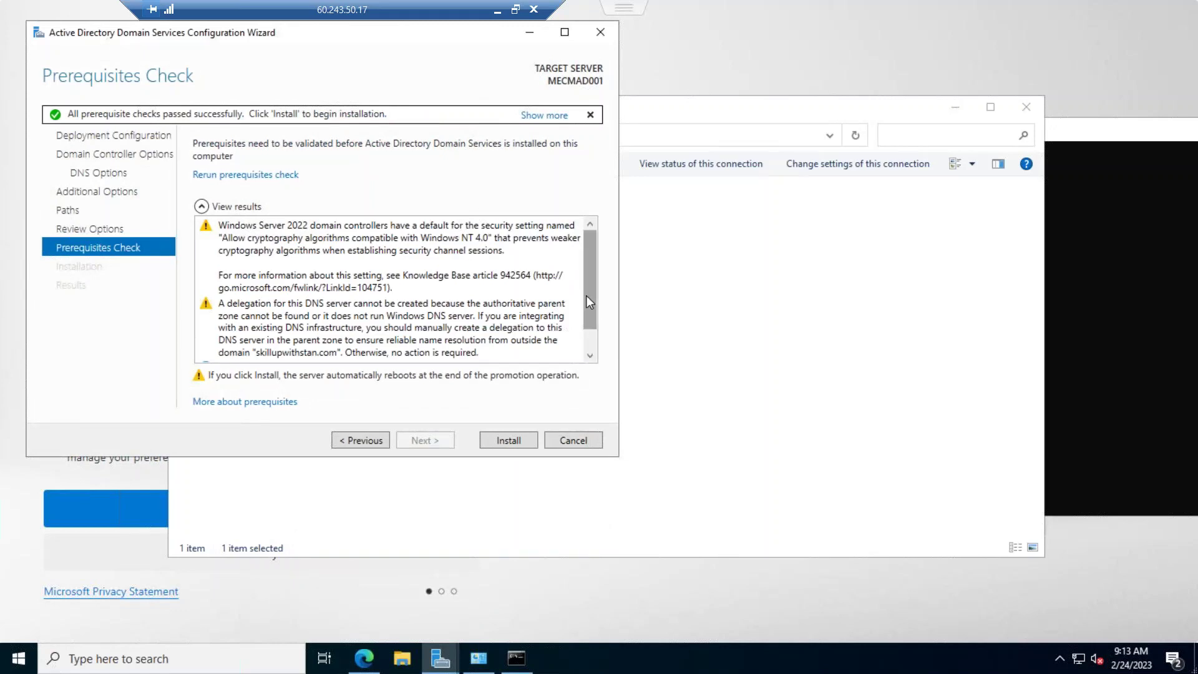
# Install Active Directory Domain Services from the Prerequisites Check page to promote the server
pyautogui.moveTo(585, 298); pyautogui.dragTo(584, 327)
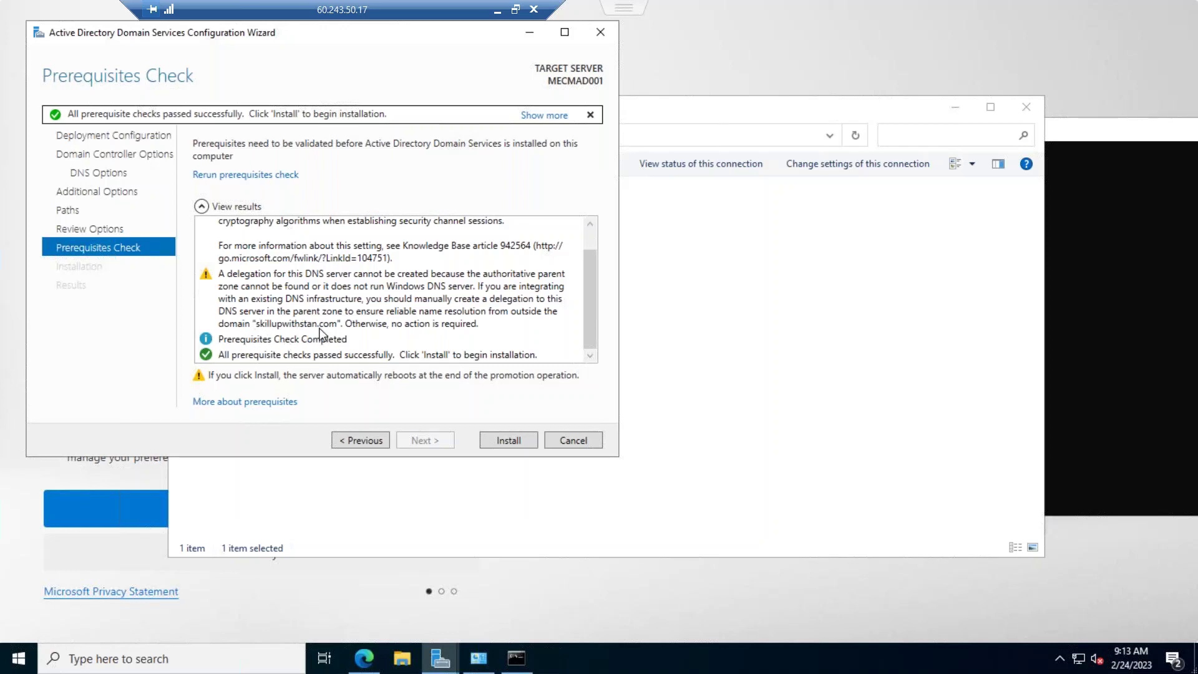
pyautogui.click(504, 440)
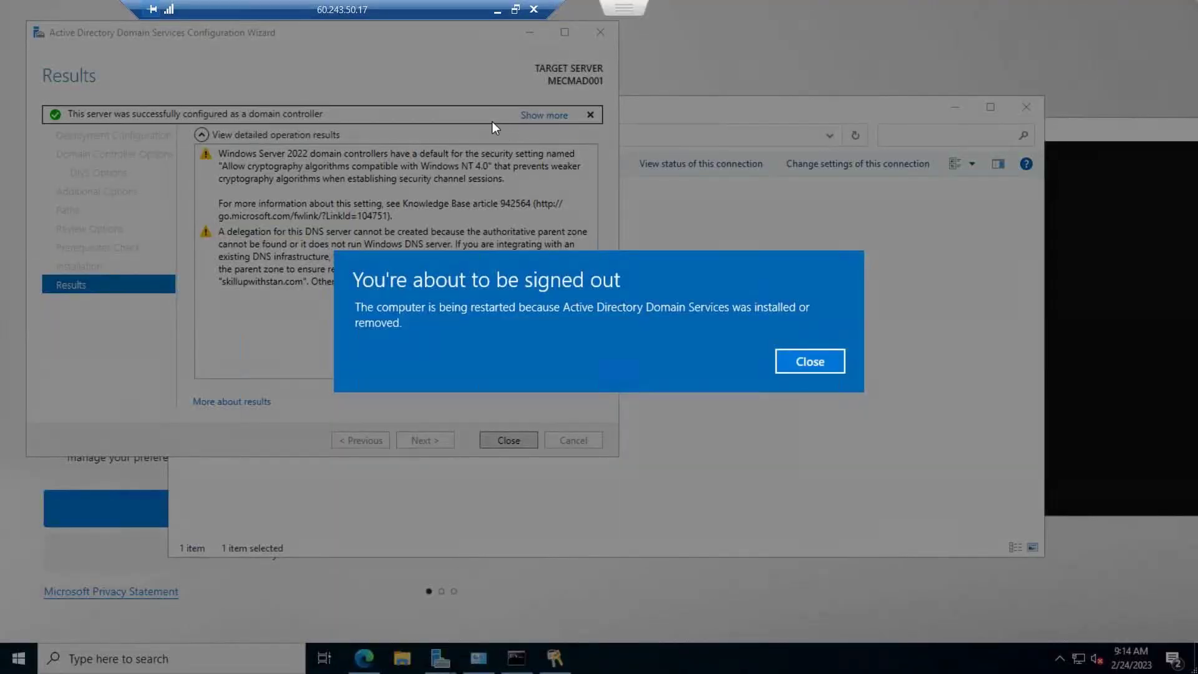
# Dismiss the sign-out notice, close the wizard and Network Connections, and exit Remote Desktop full screen
pyautogui.click(782, 364)
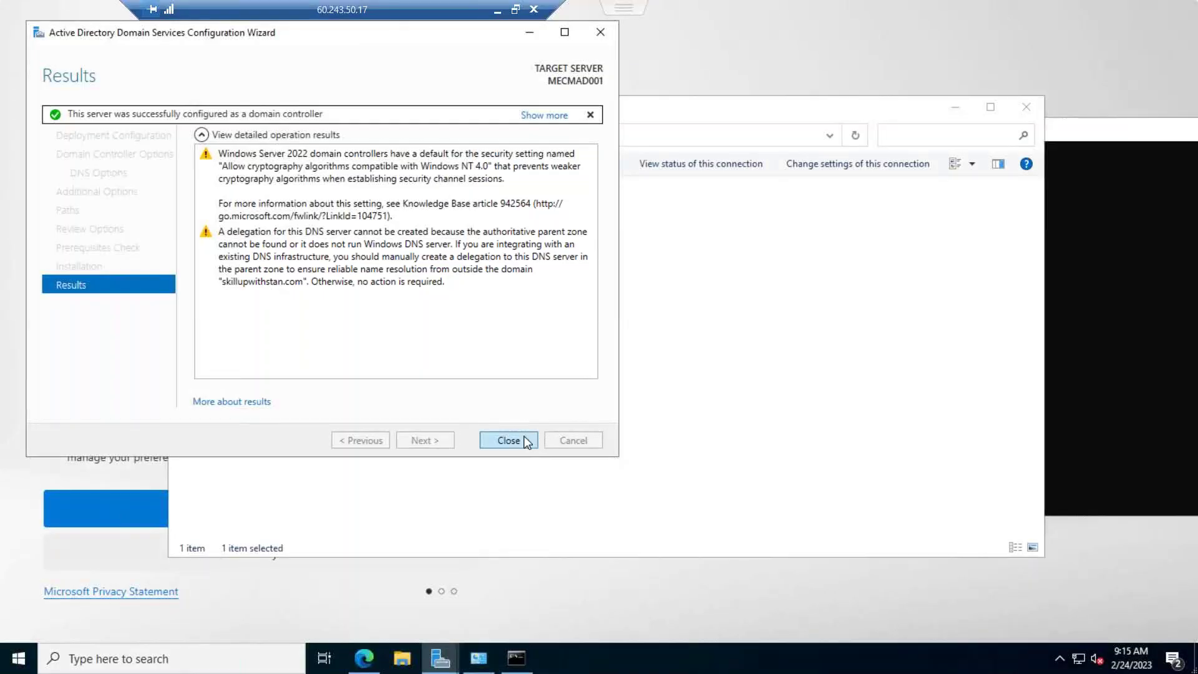
pyautogui.click(509, 440)
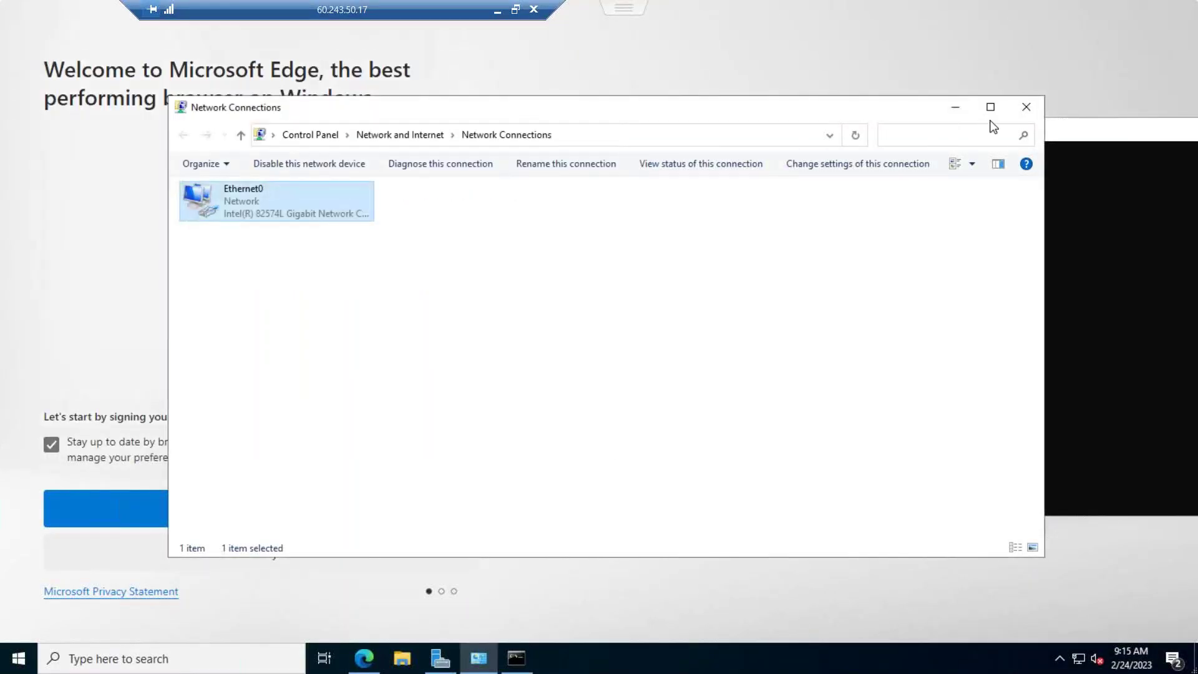
pyautogui.click(1023, 108)
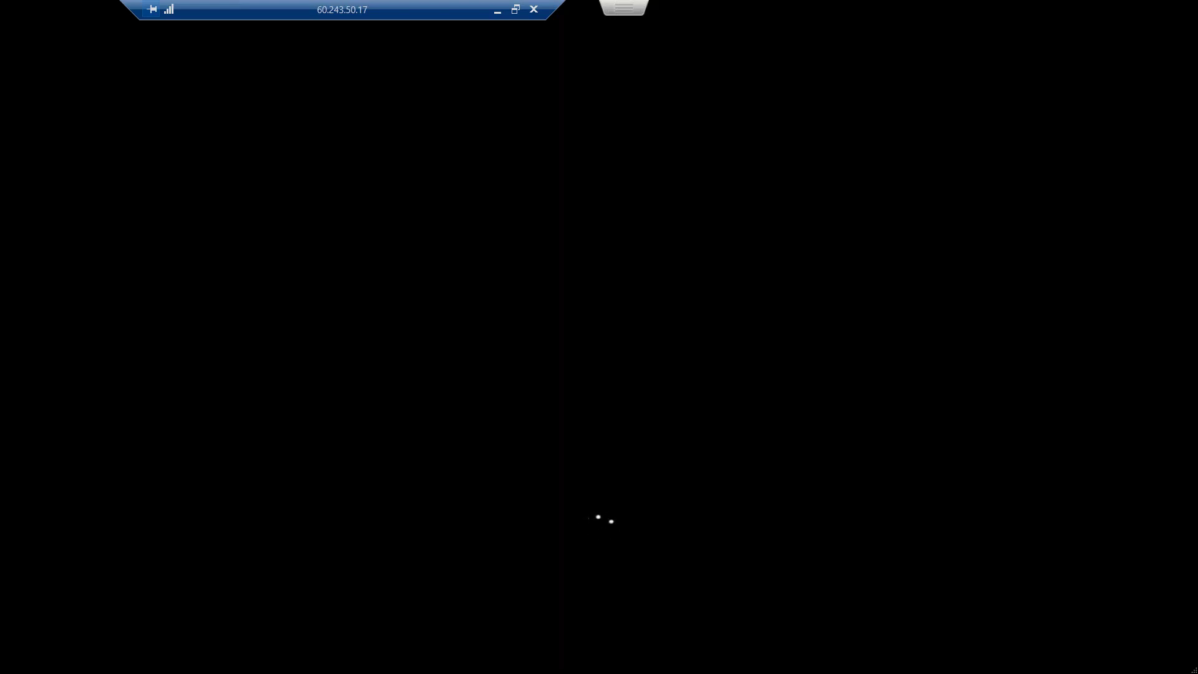
pyautogui.click(516, 10)
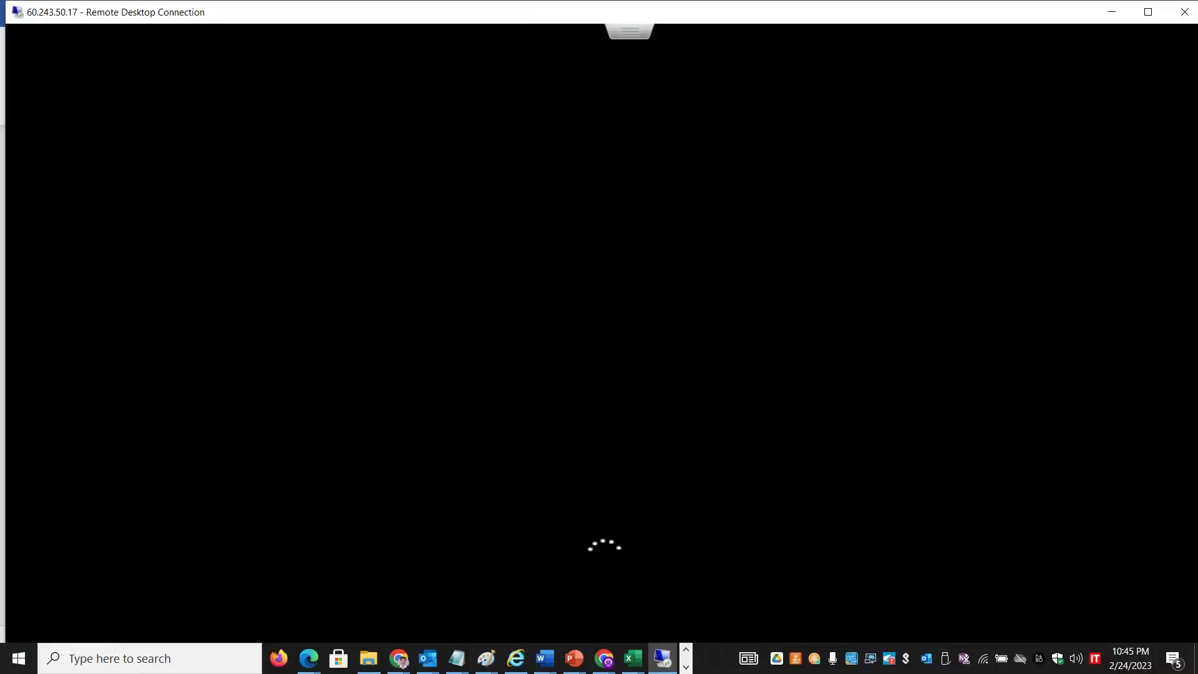
# In Word, paste the closing sentence below the screenshot and add the administrator's UPN sign-in name
pyautogui.hotkey('alt', 'Tab')
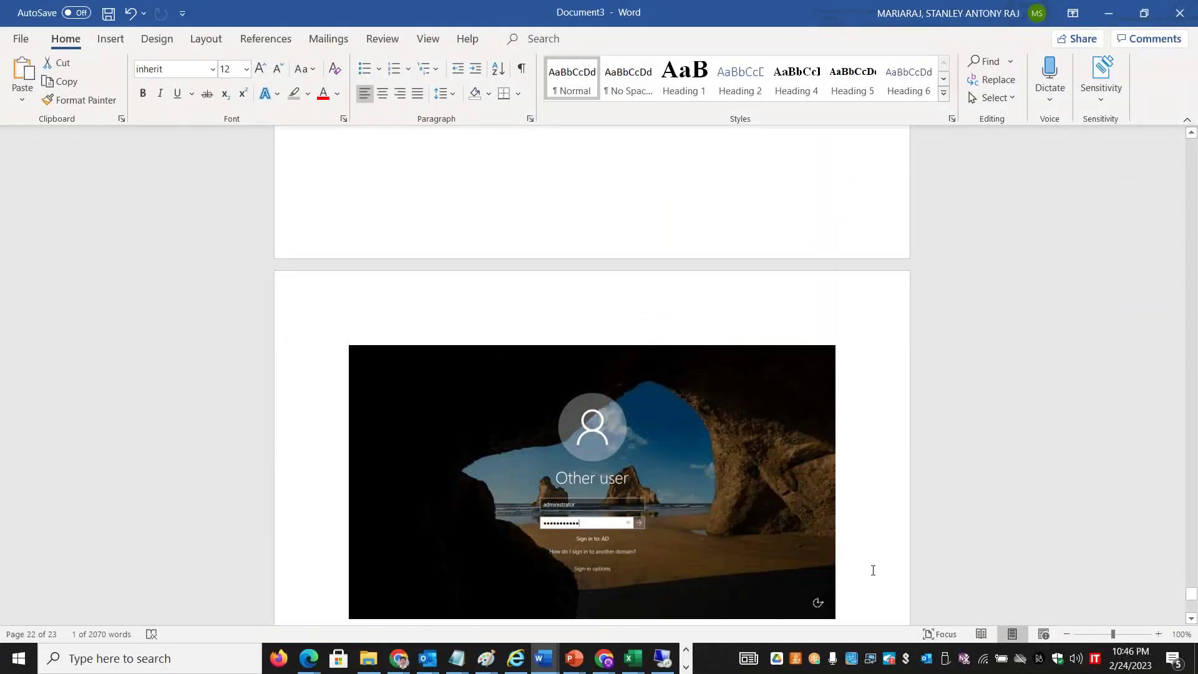
pyautogui.click(873, 570)
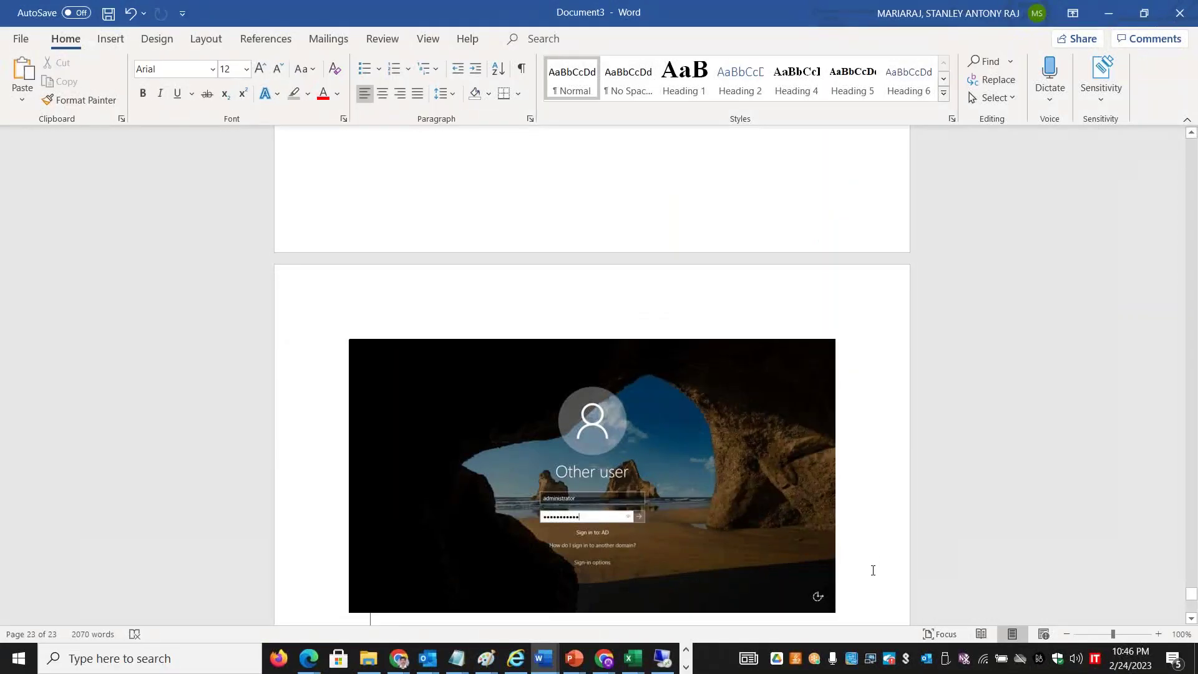
pyautogui.write('And that is it! You are now logged in to your AD domain’s first domain controller.')
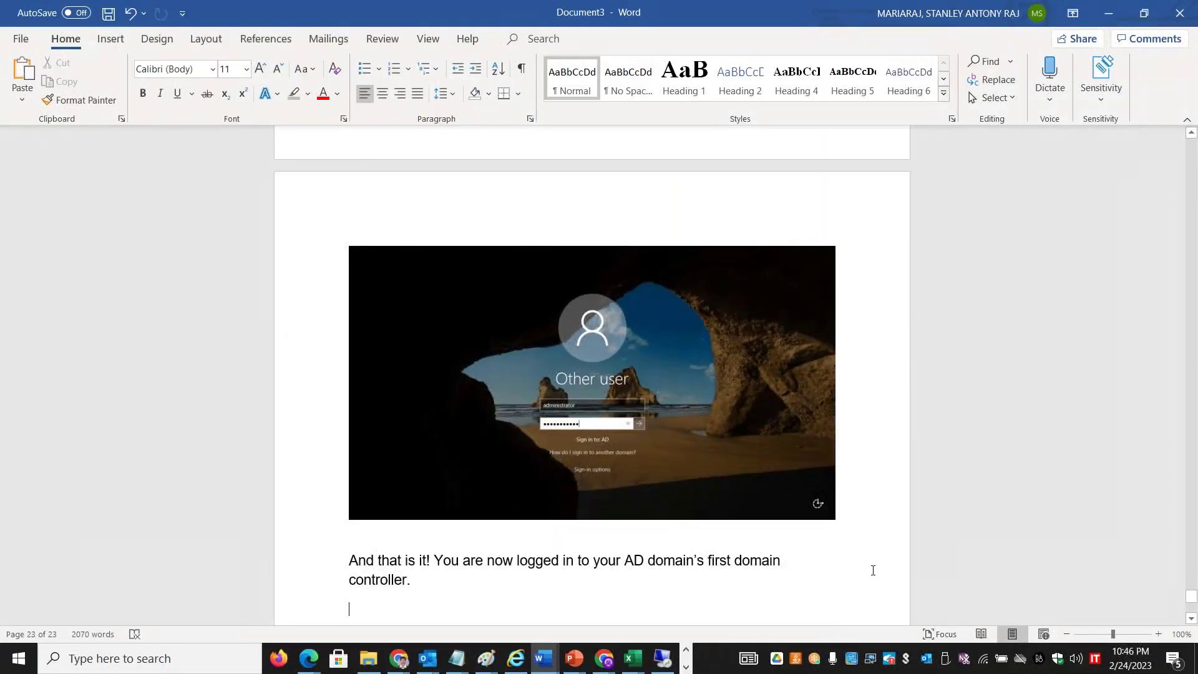
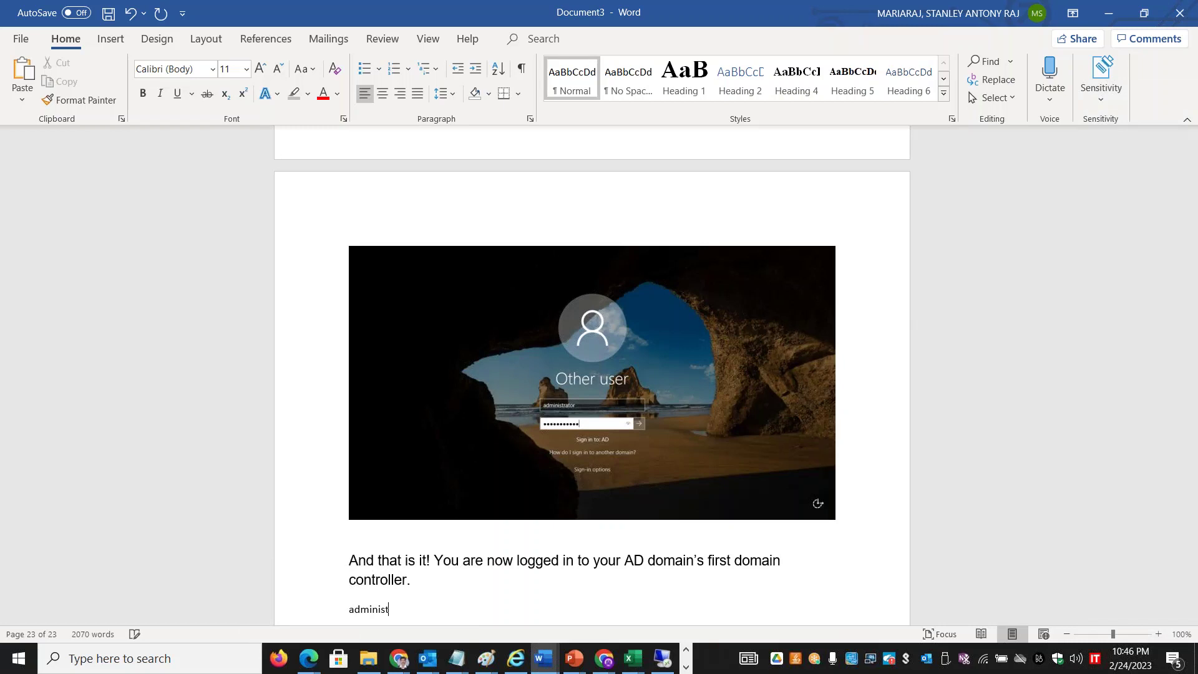
pyautogui.press('Return')
# Add the SKILLUPWITHSTAN\Administrator line labelled [NETBIOS NAME \ USER NAME], then return to the server
pyautogui.write('s')
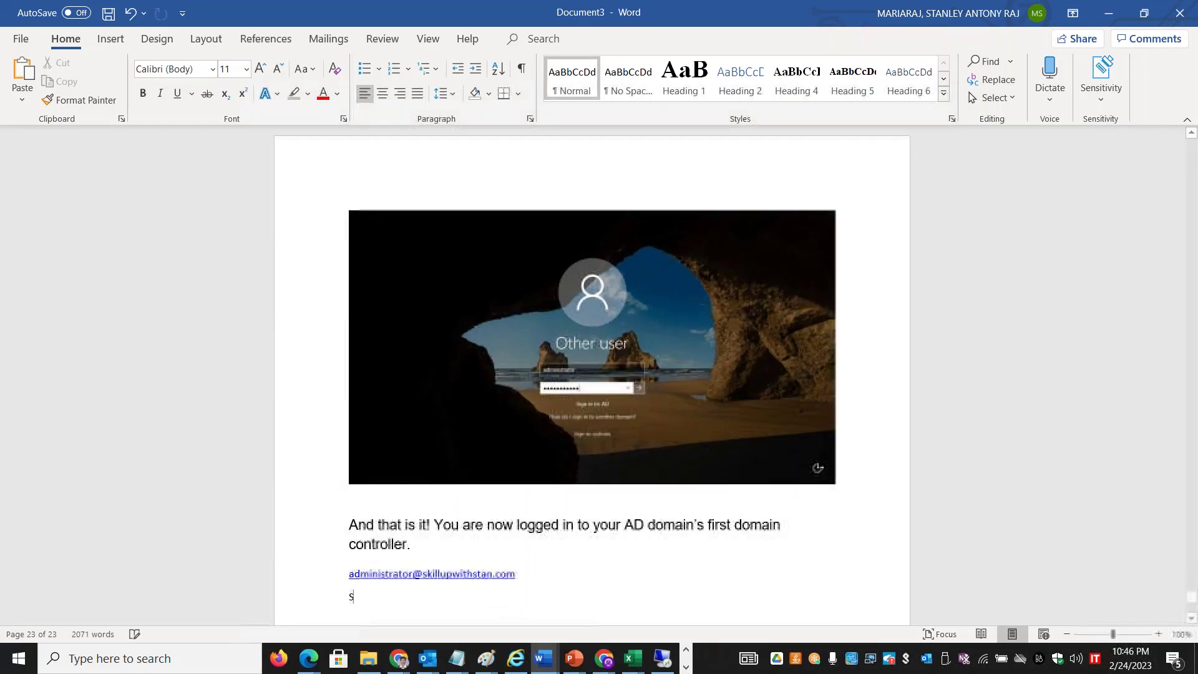
pyautogui.write('KILLUPWITHS')
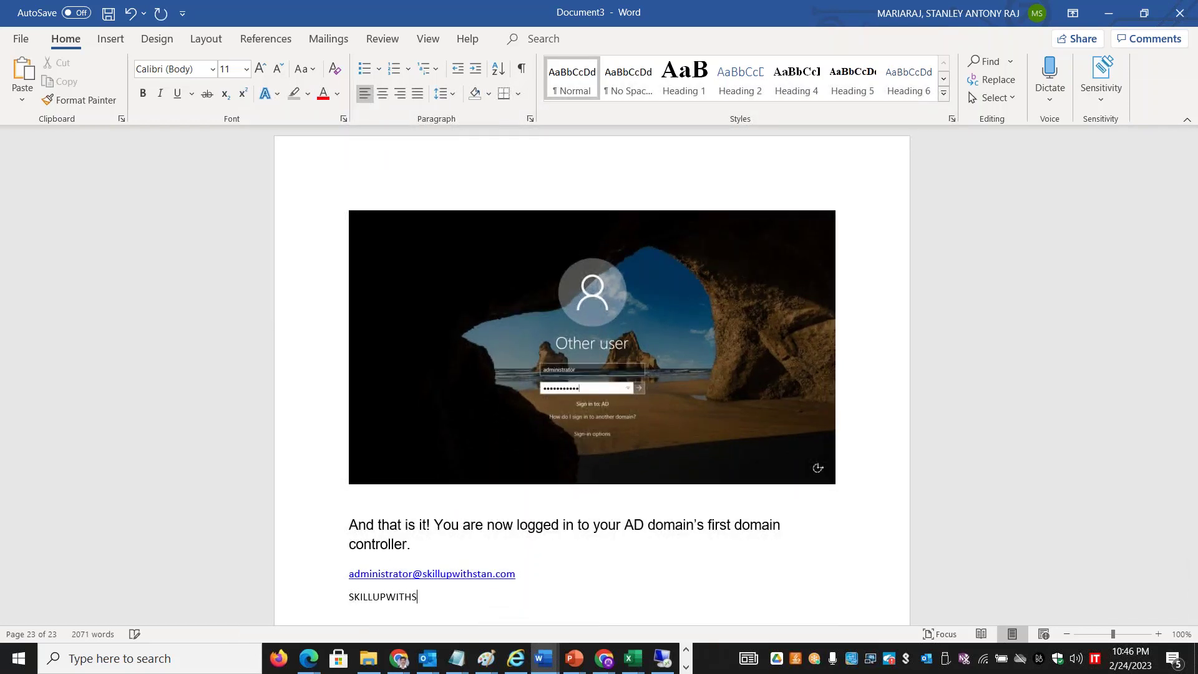
pyautogui.write('TAN\\Administrator')
pyautogui.press('alt')
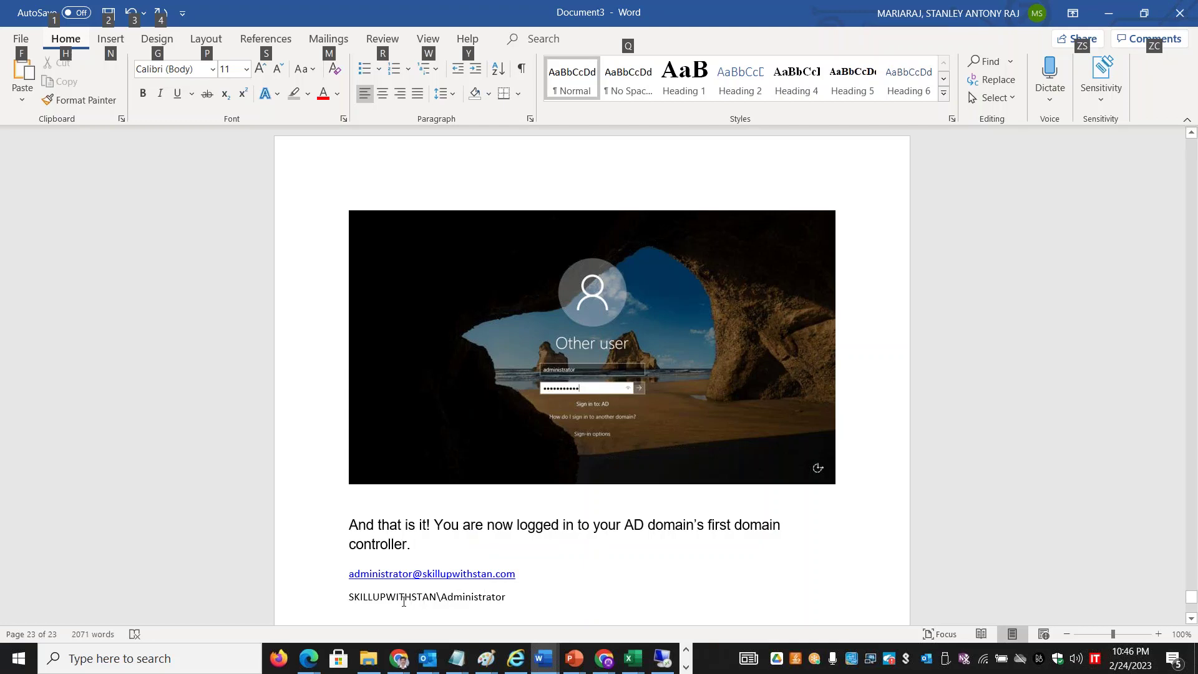
pyautogui.press('Escape')
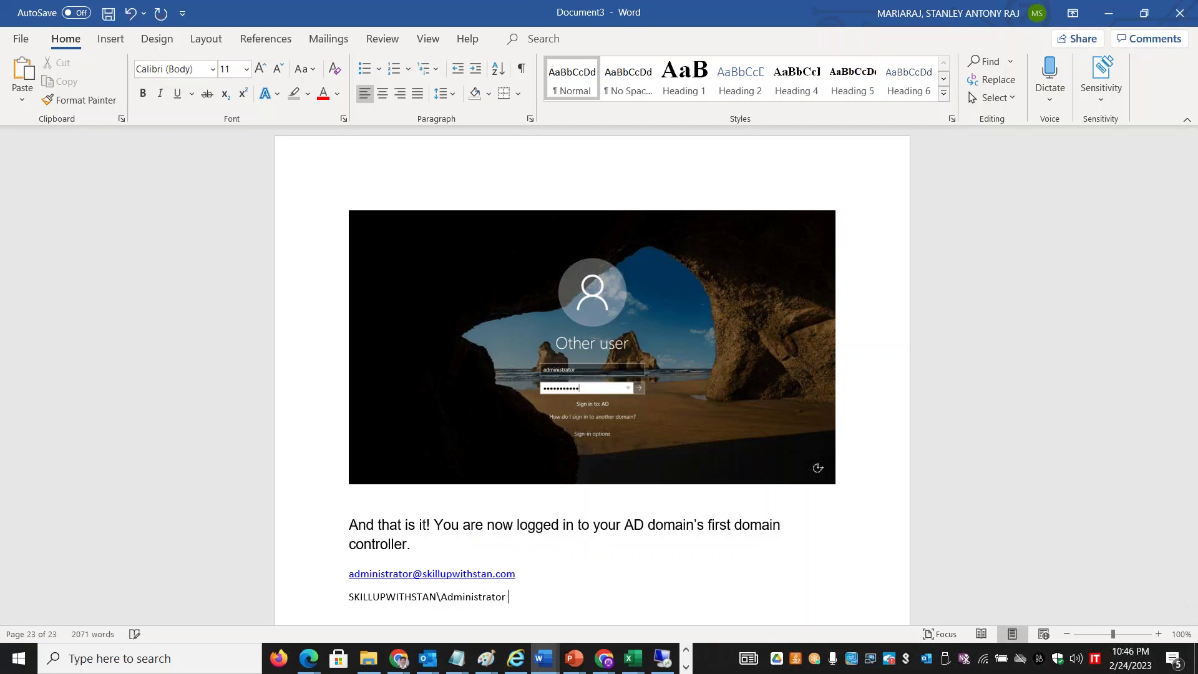
pyautogui.write('[NETBIOS NAME \\ USER NAME]')
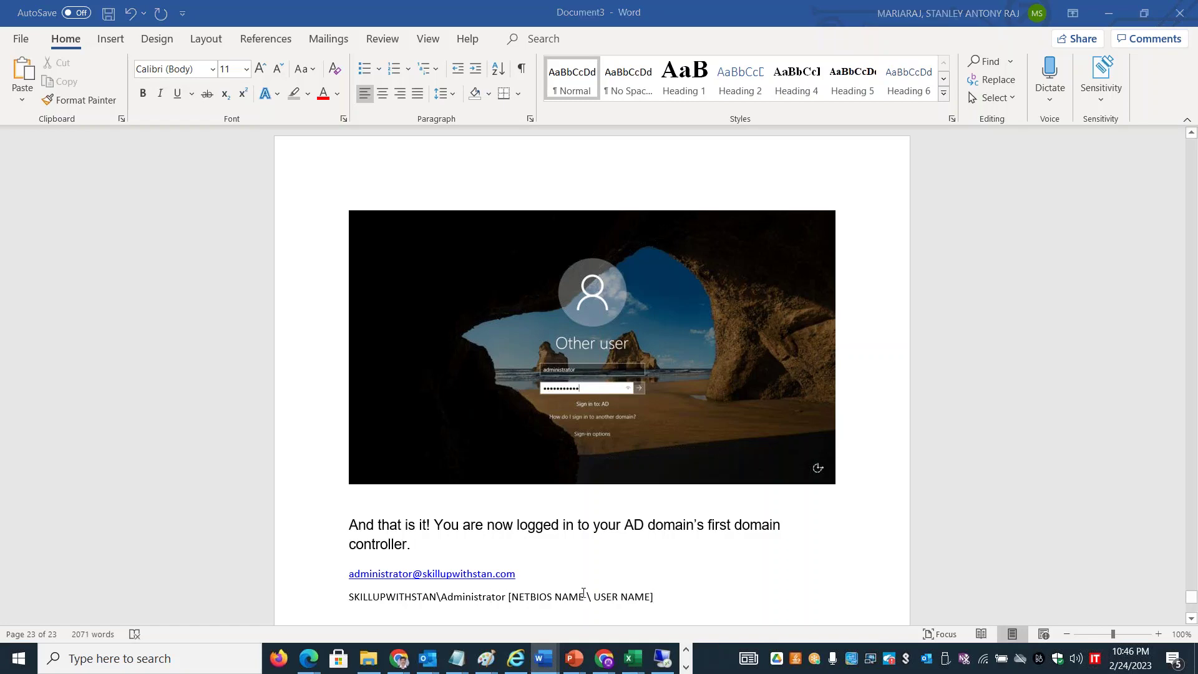
pyautogui.hotkey('alt', 'Tab')
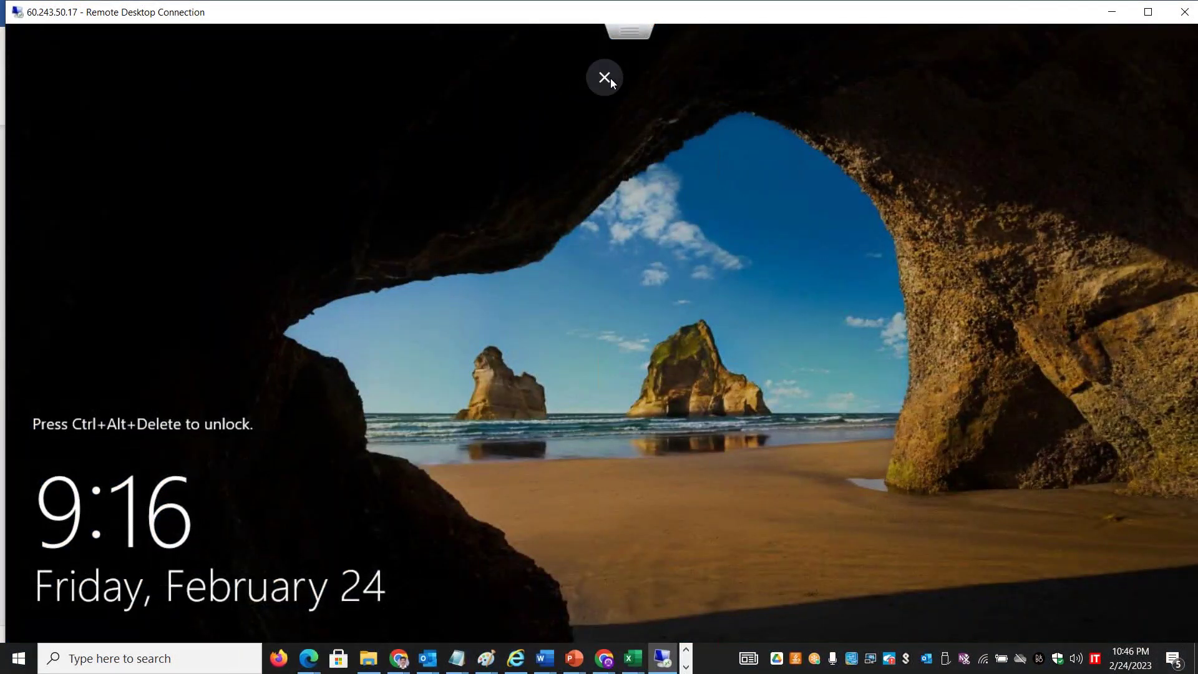
# Send Ctrl-Alt-Delete to the MECMAD001 console via Guest OS > Send keys, then show it full screen
pyautogui.click(608, 76)
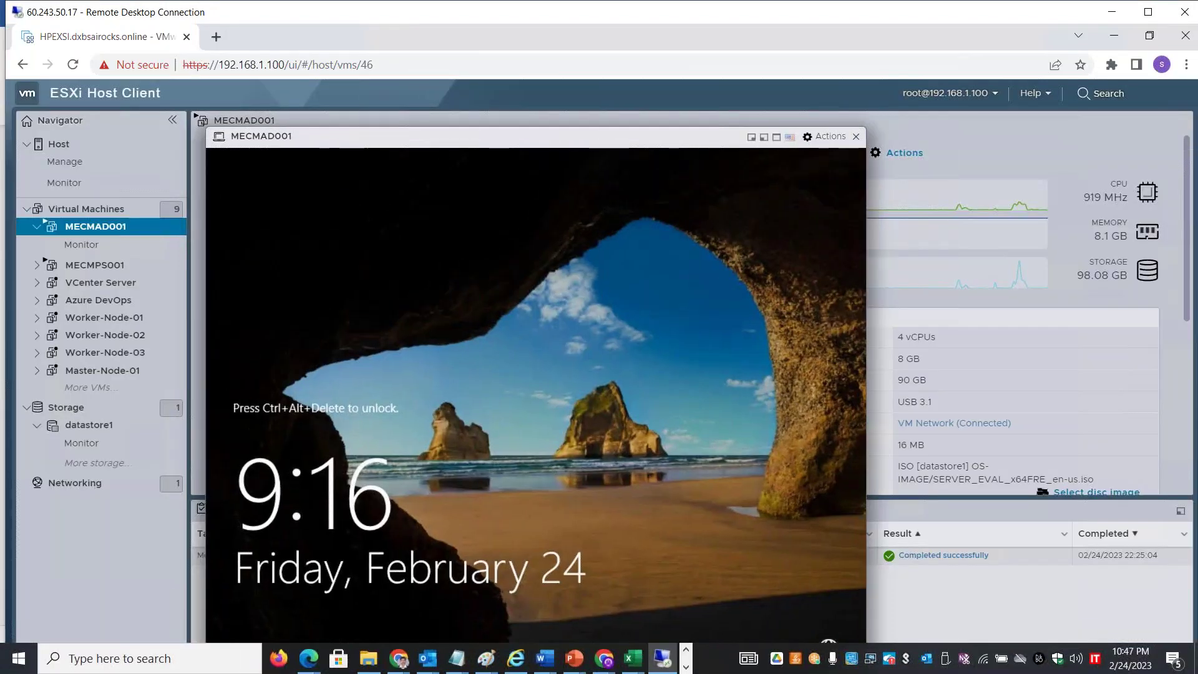
pyautogui.click(805, 136)
pyautogui.moveTo(836, 281)
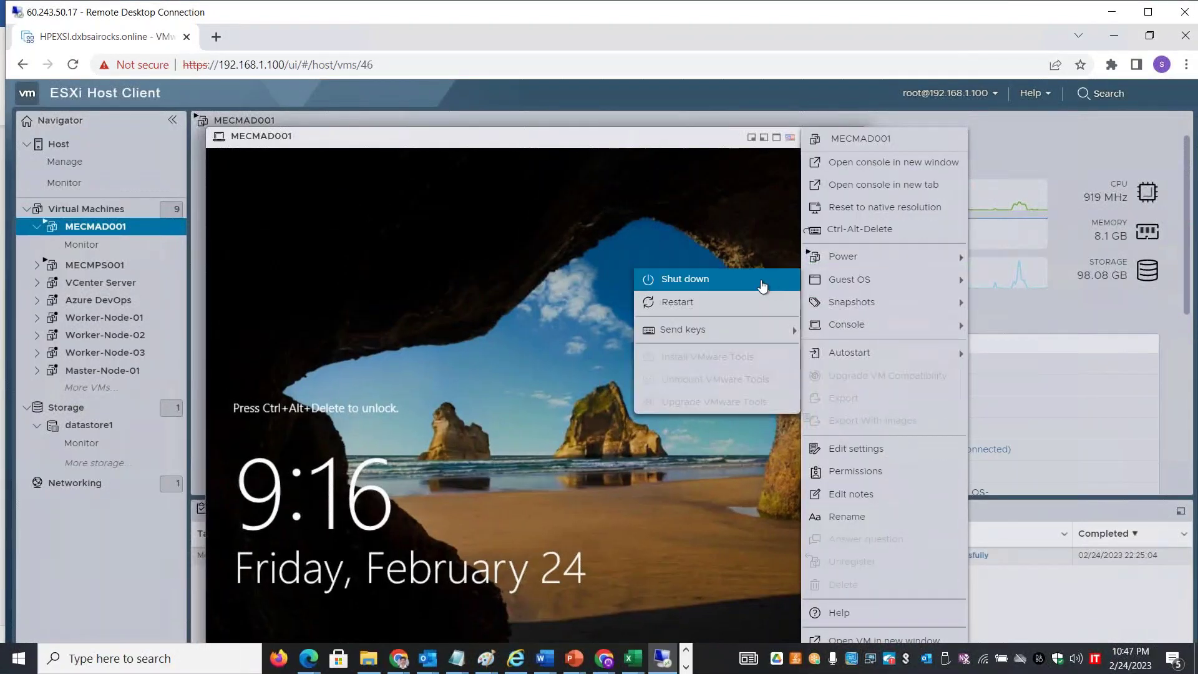
pyautogui.moveTo(743, 330)
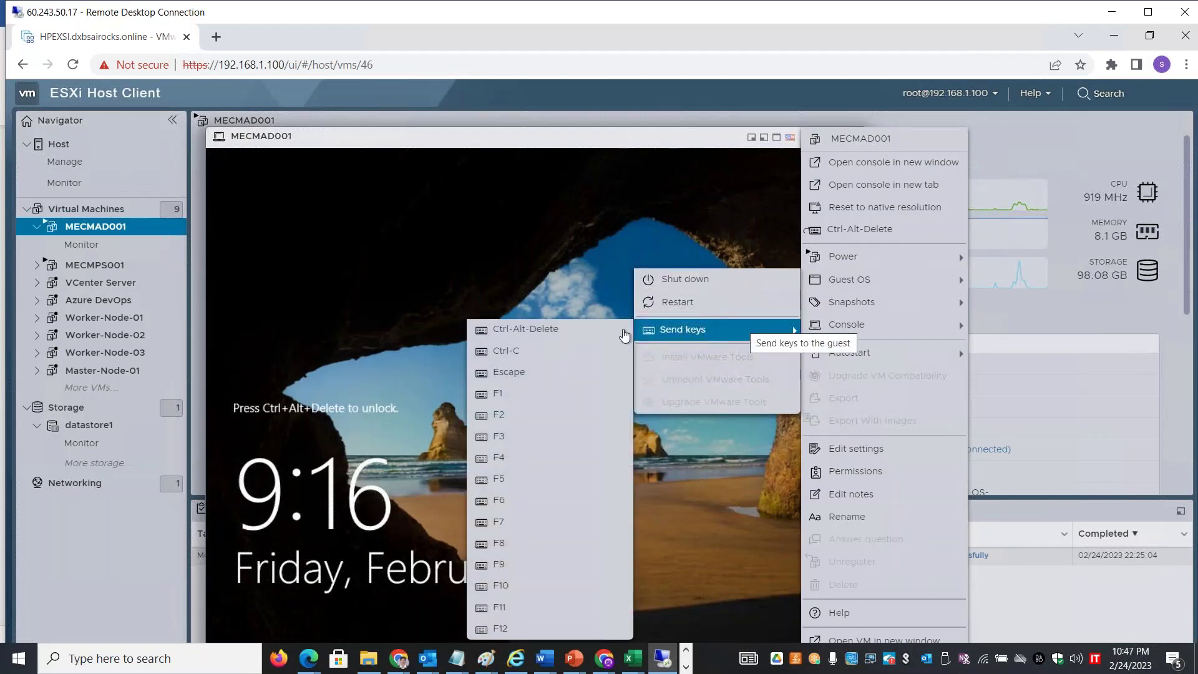
pyautogui.click(564, 342)
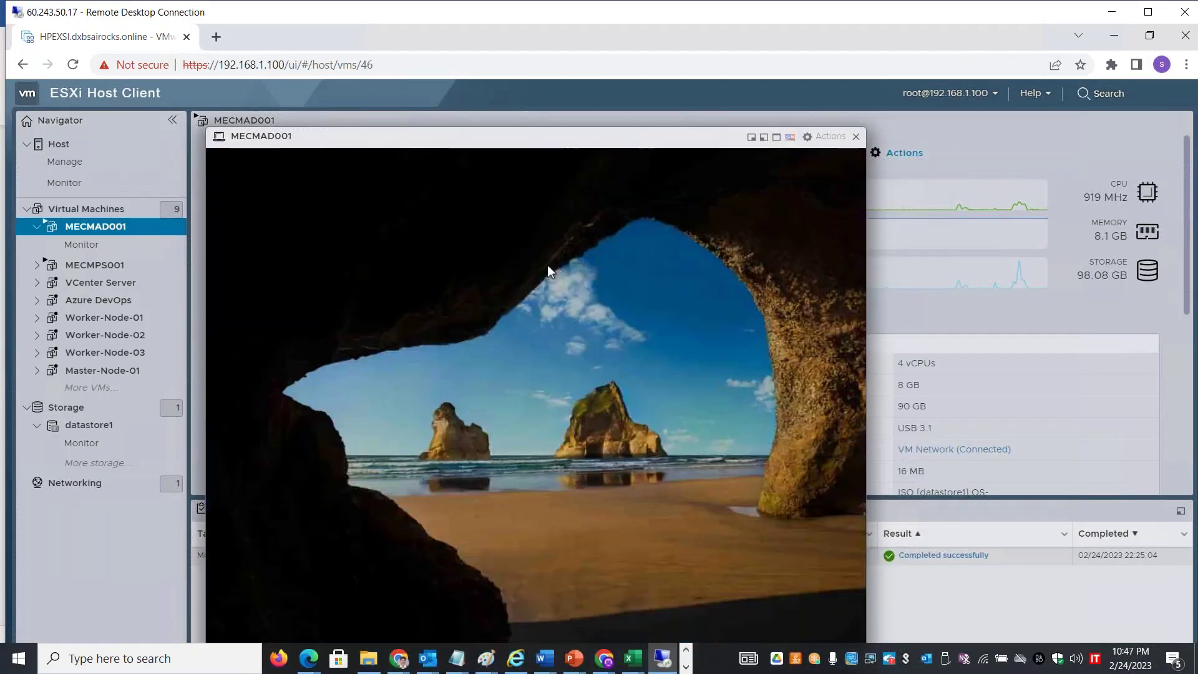
pyautogui.click(769, 133)
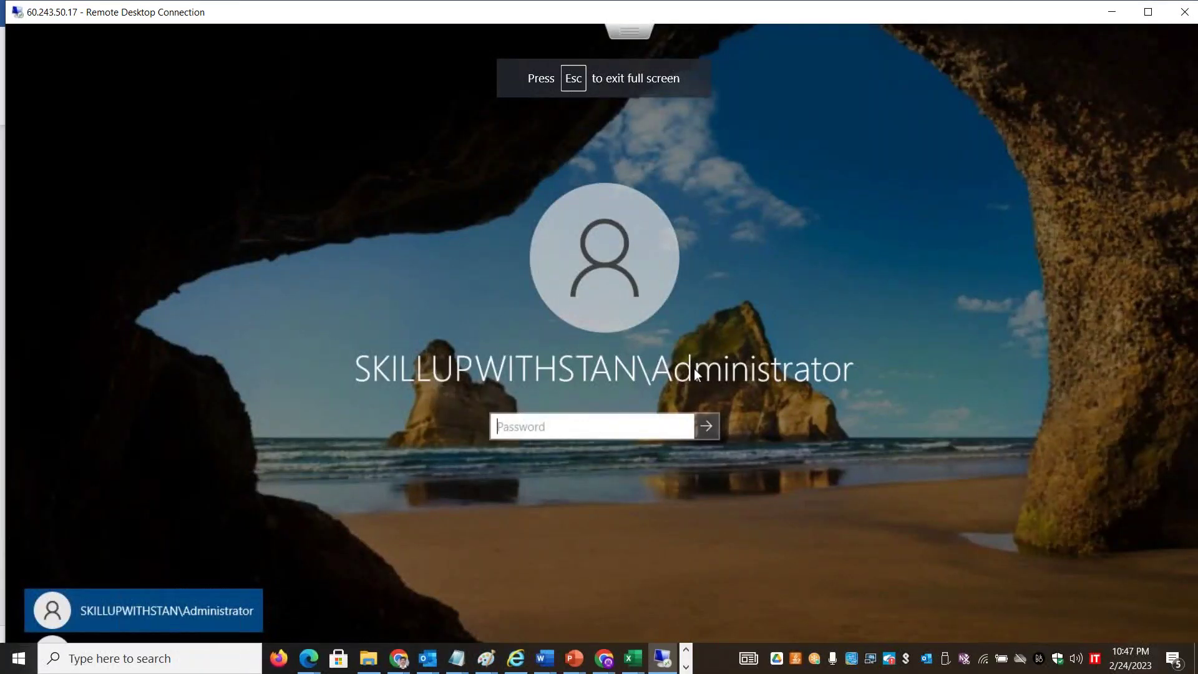
# Enter the domain Administrator password at the sign-in screen and submit it
pyautogui.click(565, 426)
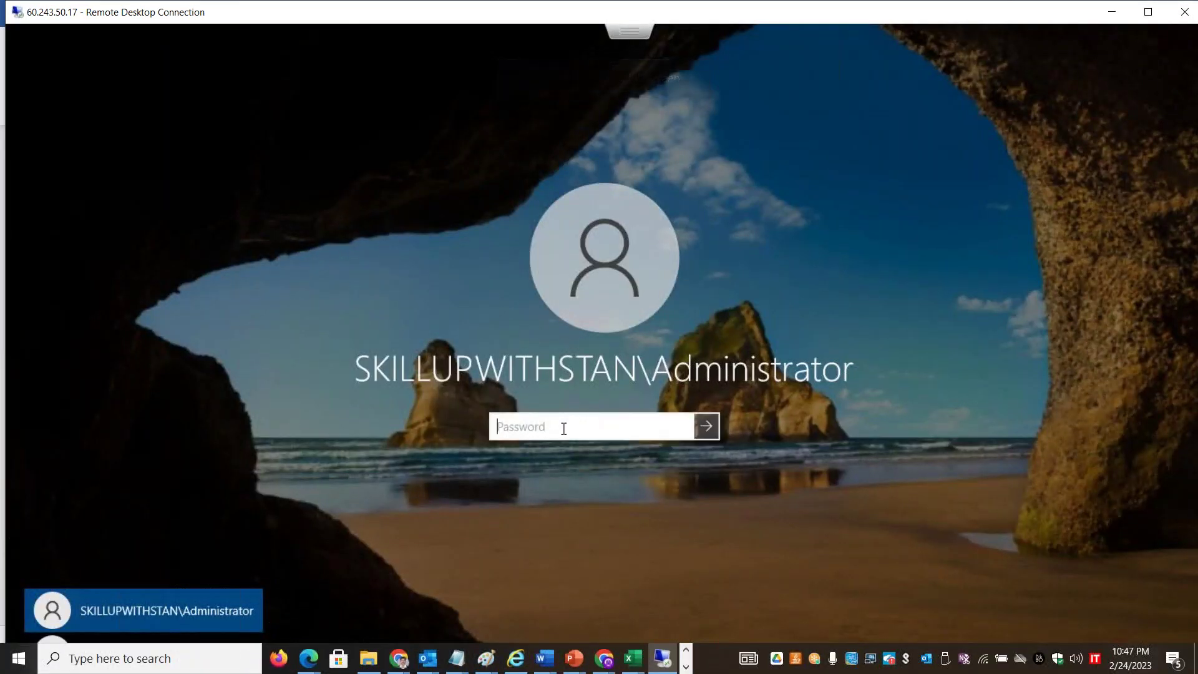
pyautogui.write('************')
pyautogui.press('Return')
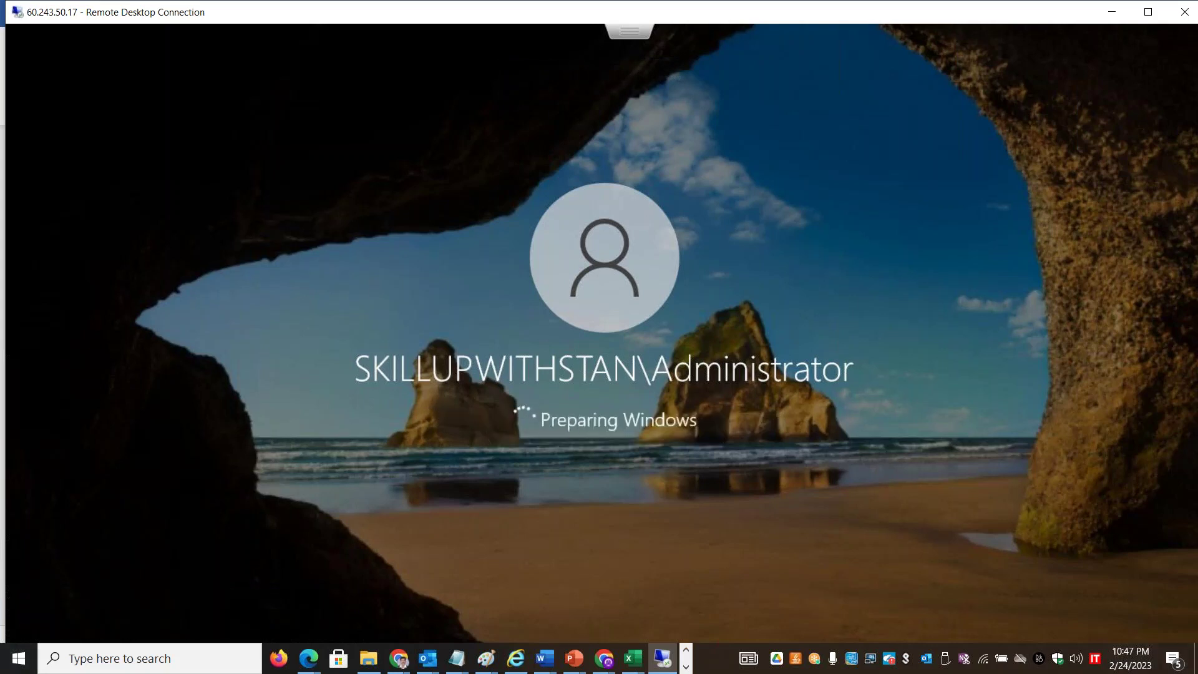